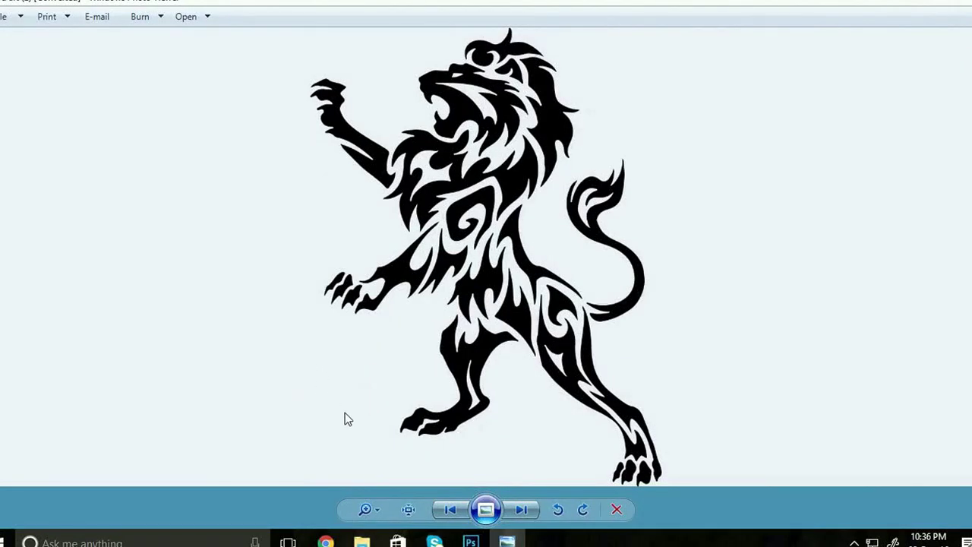
Leave the tribal lion image in Windows Photo Viewer and bring the empty Photoshop window forward
{"action": "key", "text": "alt+Tab"}
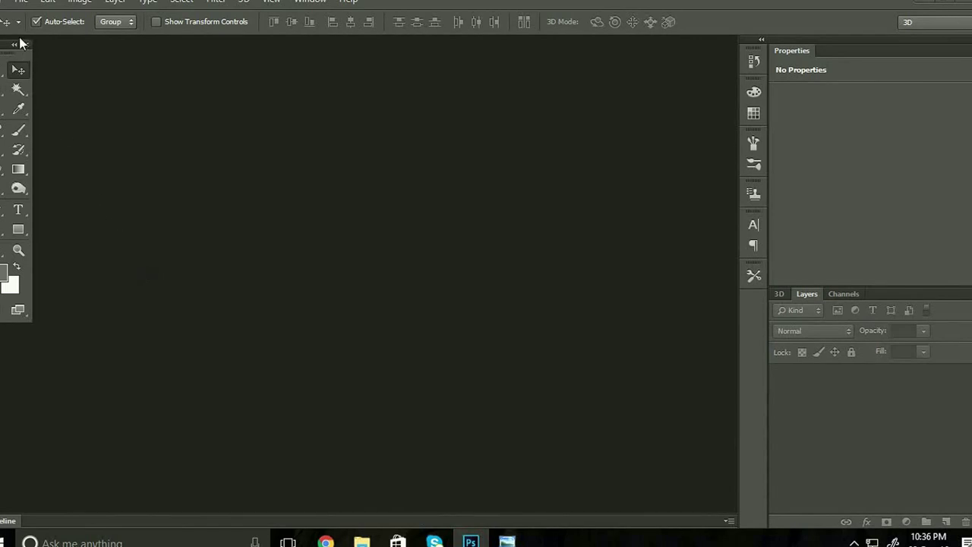
Create a new white 1280×720 document at 300 ppi
{"action": "left_click", "coordinate": [20, 2]}
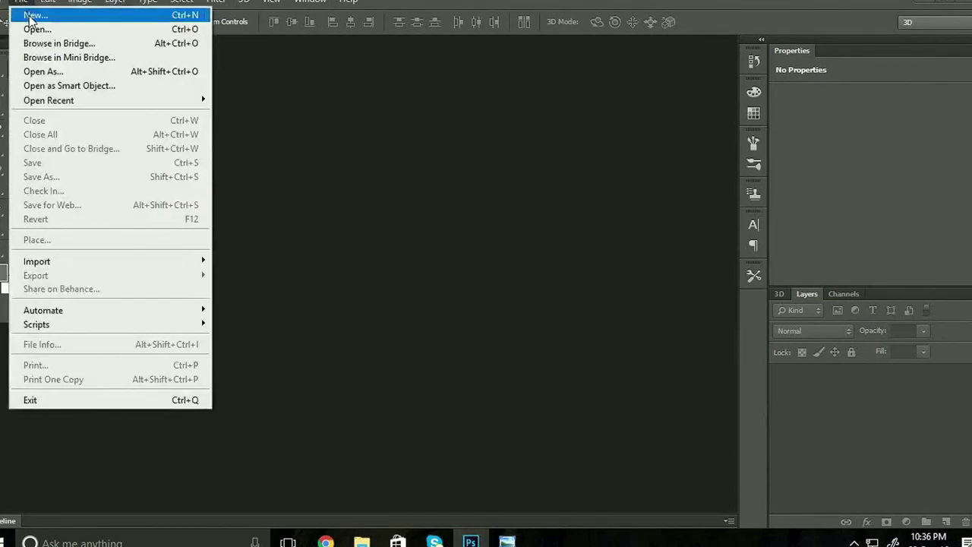
{"action": "left_click", "coordinate": [31, 16]}
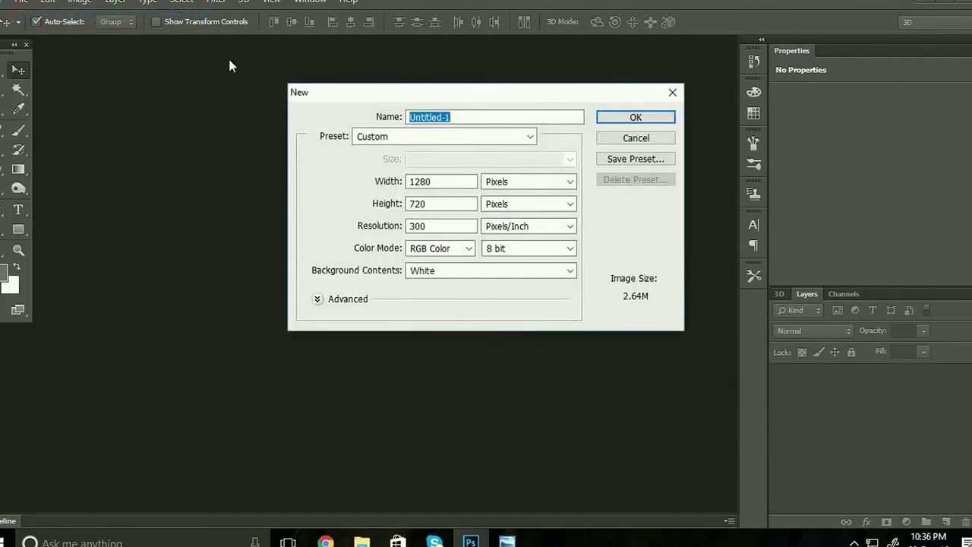
{"action": "left_click", "coordinate": [616, 122]}
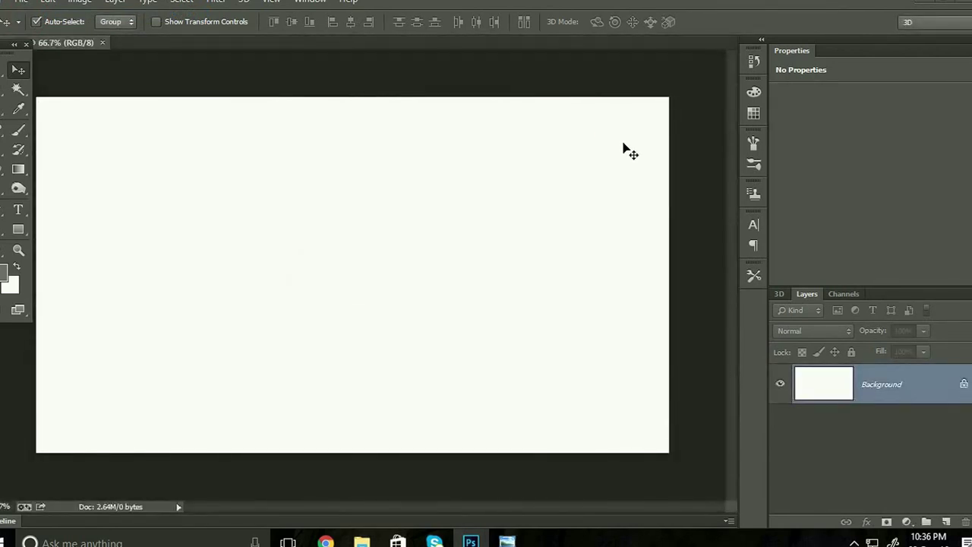
Place the '3d art (2) [Converted]' lion file onto the canvas
{"action": "left_click", "coordinate": [22, 2]}
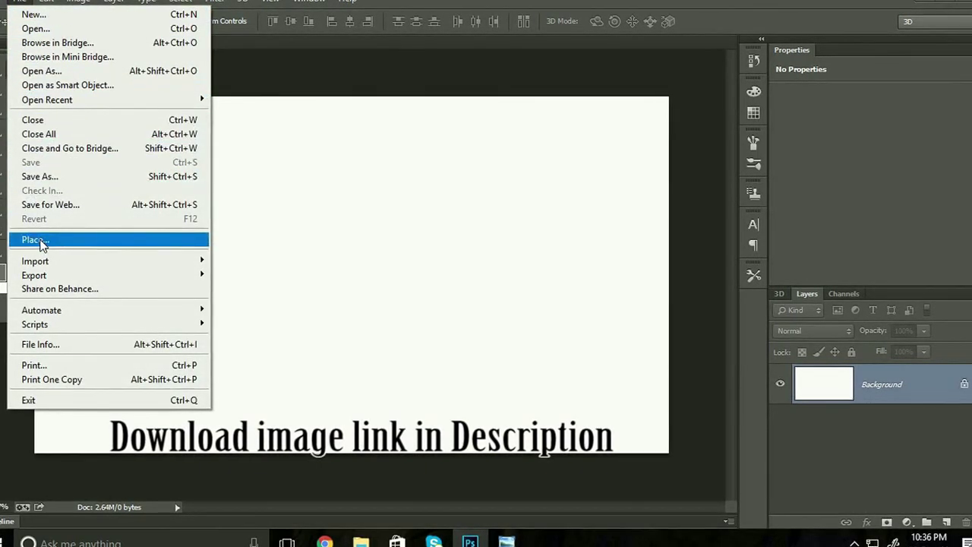
{"action": "left_click", "coordinate": [67, 248]}
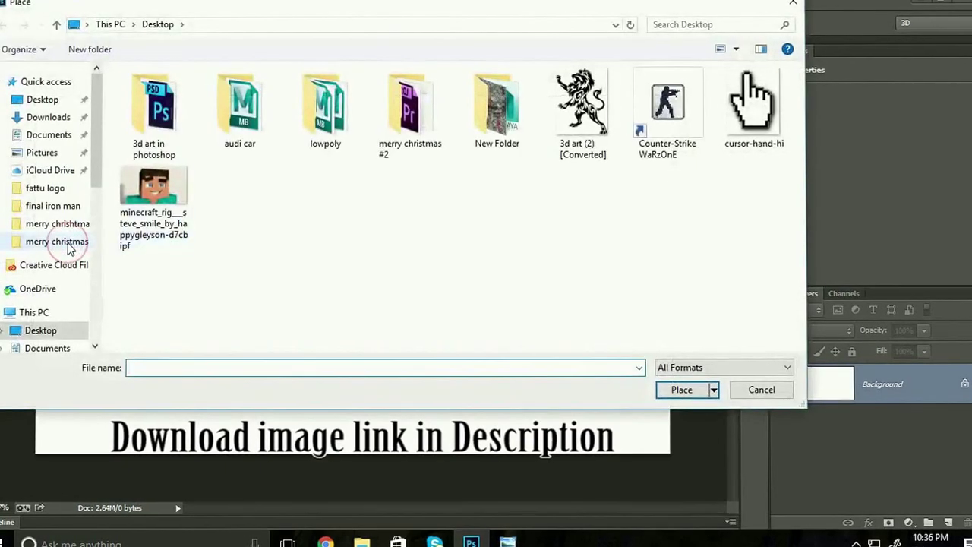
{"action": "left_click", "coordinate": [575, 108]}
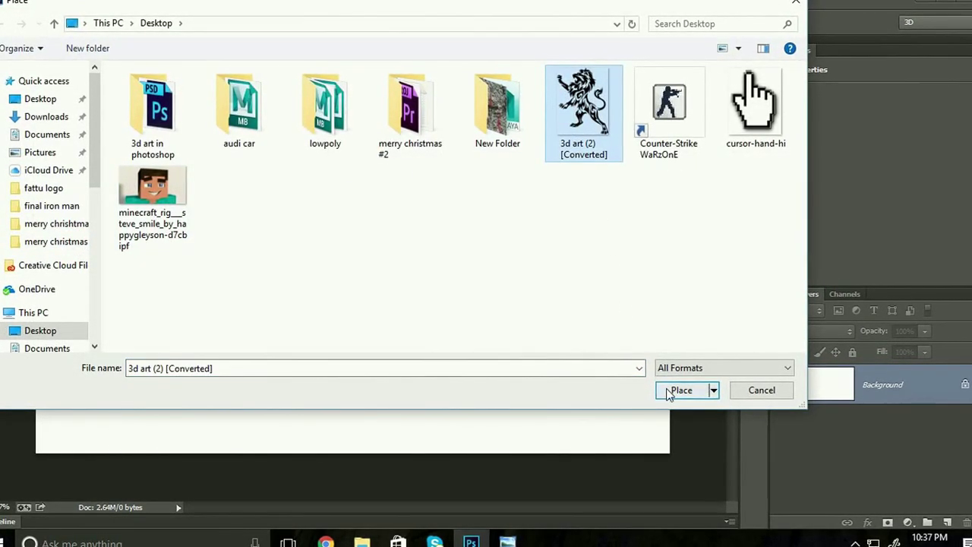
{"action": "left_click", "coordinate": [662, 390]}
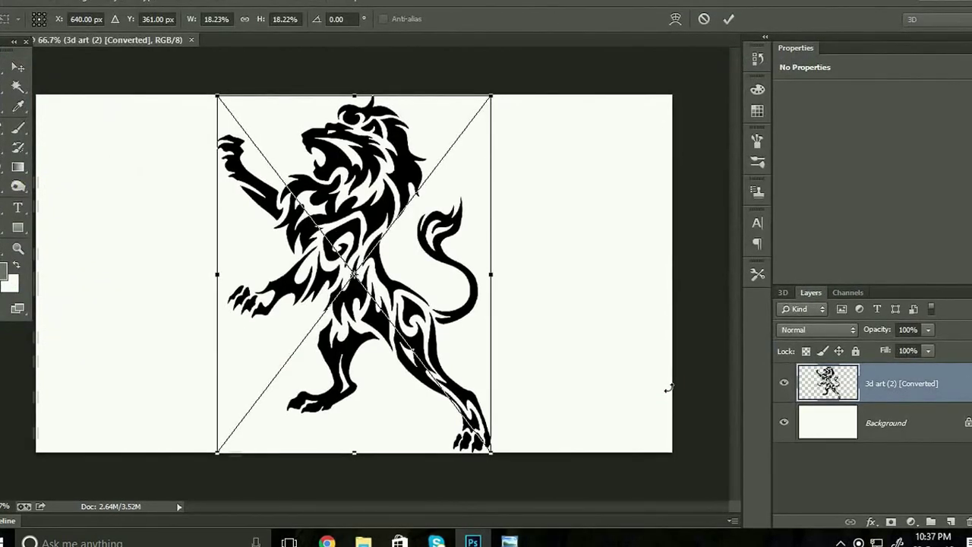
Commit the placed lion and rotate it 15° counterclockwise
{"action": "key", "text": "Return"}
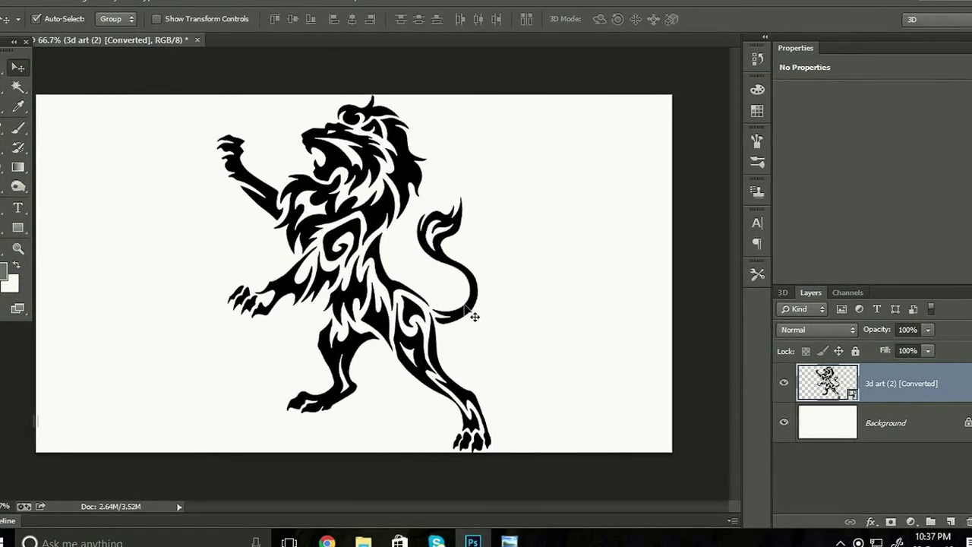
{"action": "key", "text": "ctrl+t"}
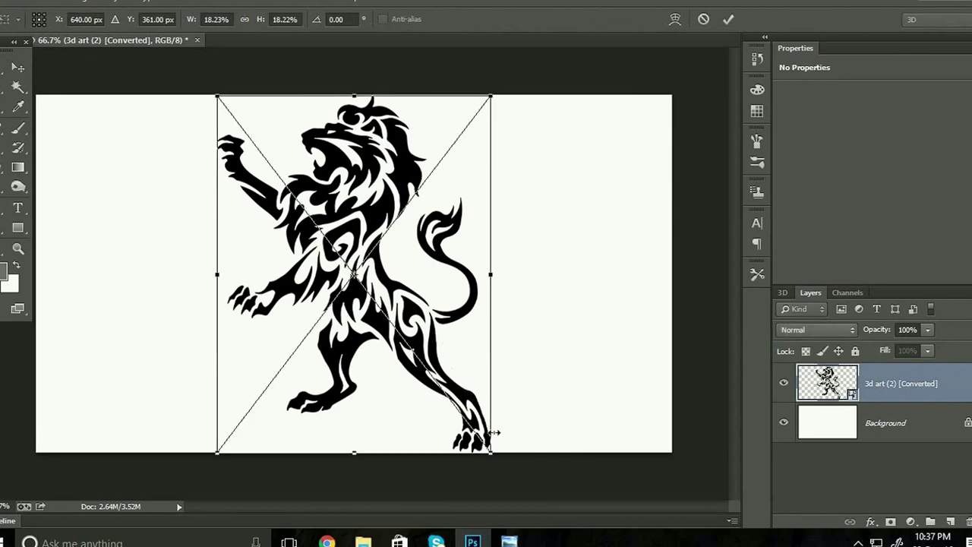
{"action": "left_click_drag", "start_coordinate": [523, 457], "coordinate": [567, 425]}
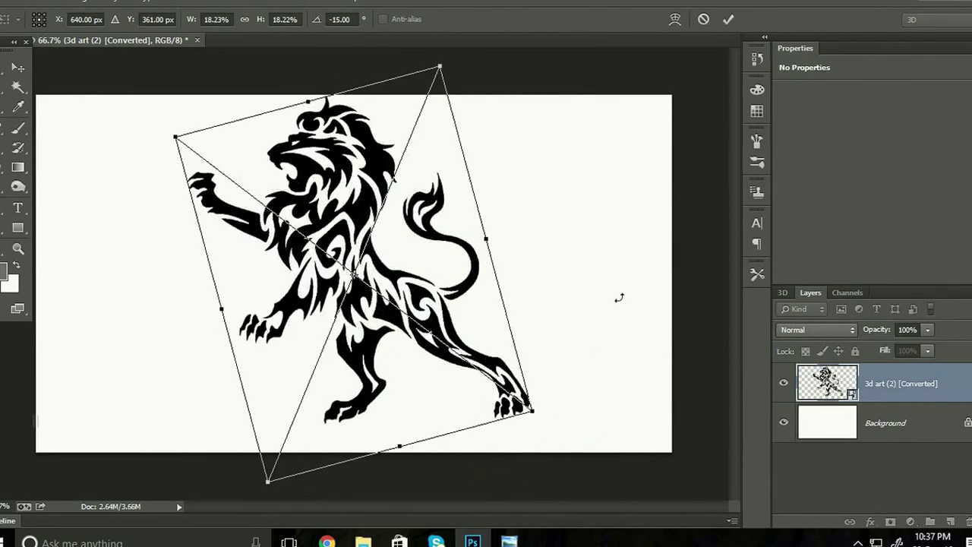
{"action": "left_click", "coordinate": [728, 21]}
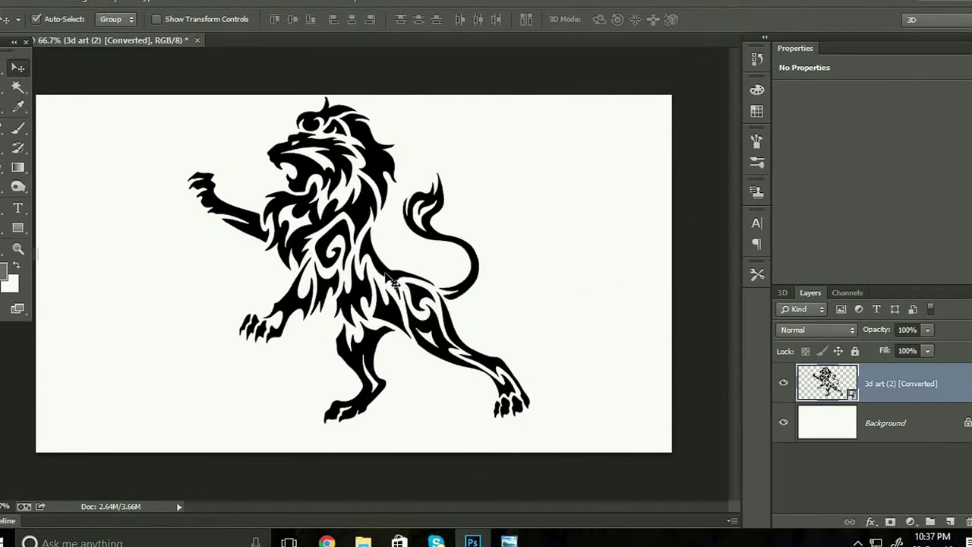
Move the lion right and slightly down, then scale it up to about 19.4%
{"action": "left_click_drag", "start_coordinate": [395, 284], "coordinate": [458, 285]}
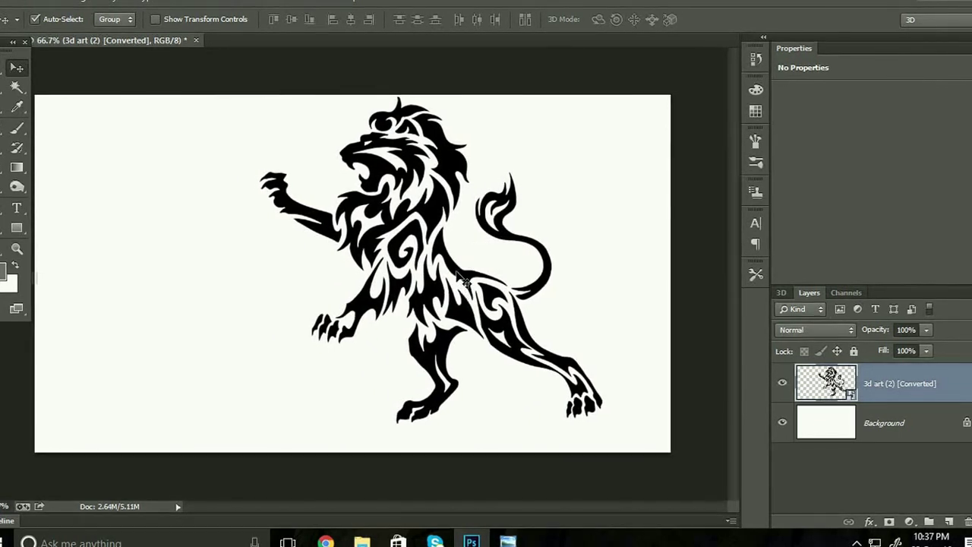
{"action": "key", "text": "shift+Down"}
{"action": "key", "text": "shift+Down"}
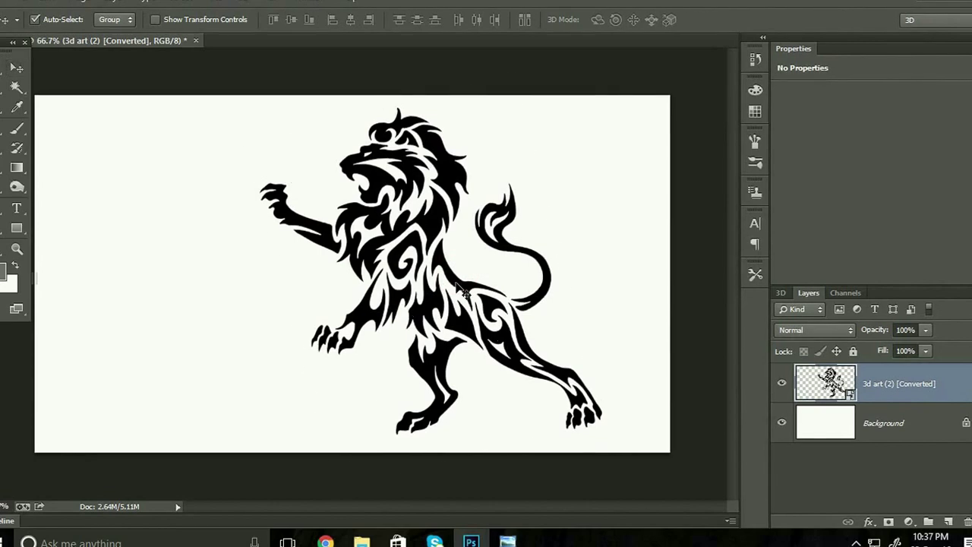
{"action": "key", "text": "ctrl+t"}
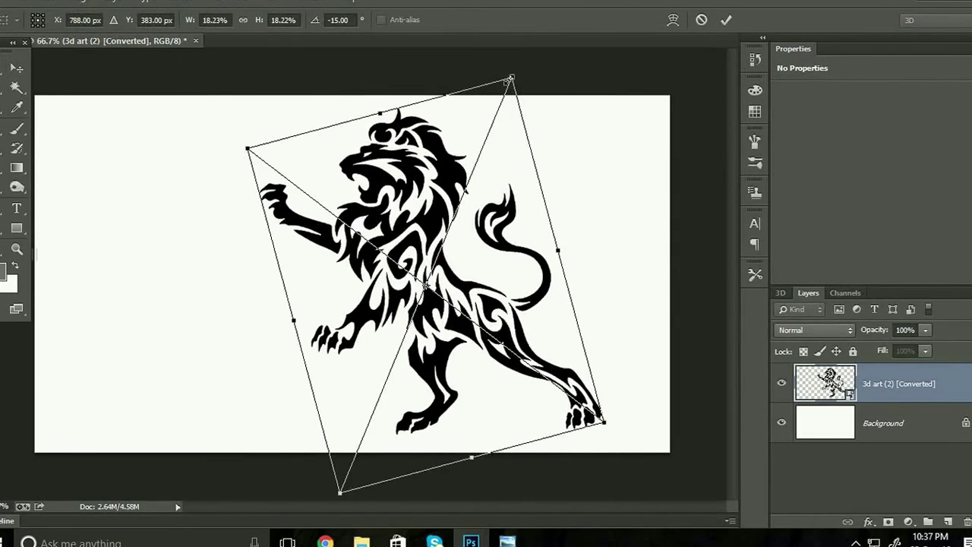
{"action": "left_click_drag", "start_coordinate": [512, 78], "coordinate": [518, 66]}
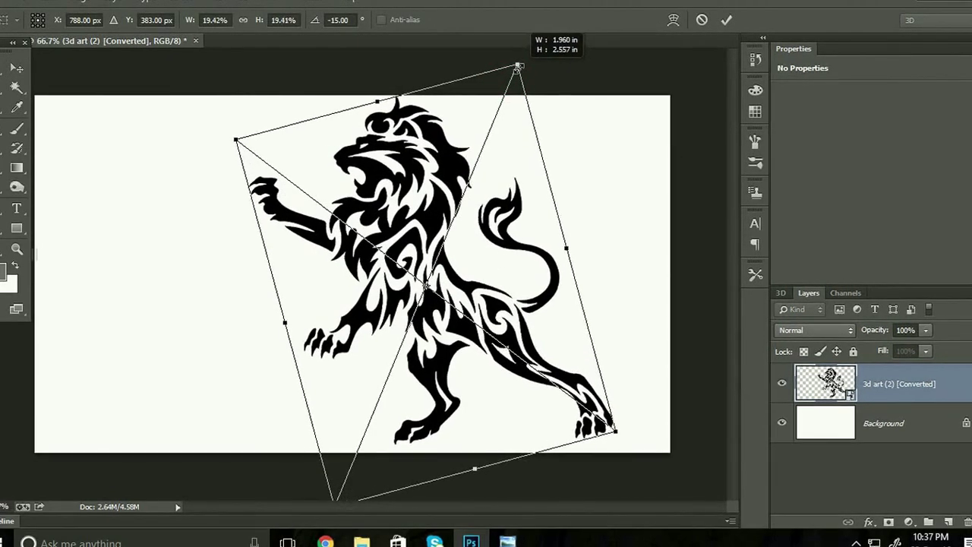
{"action": "key", "text": "Return"}
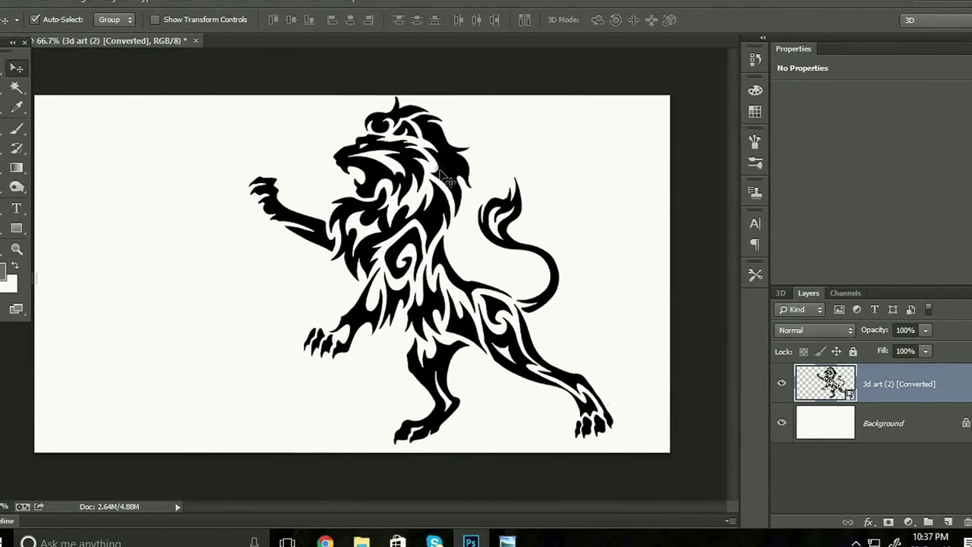
{"action": "left_click_drag", "start_coordinate": [440, 169], "coordinate": [441, 172]}
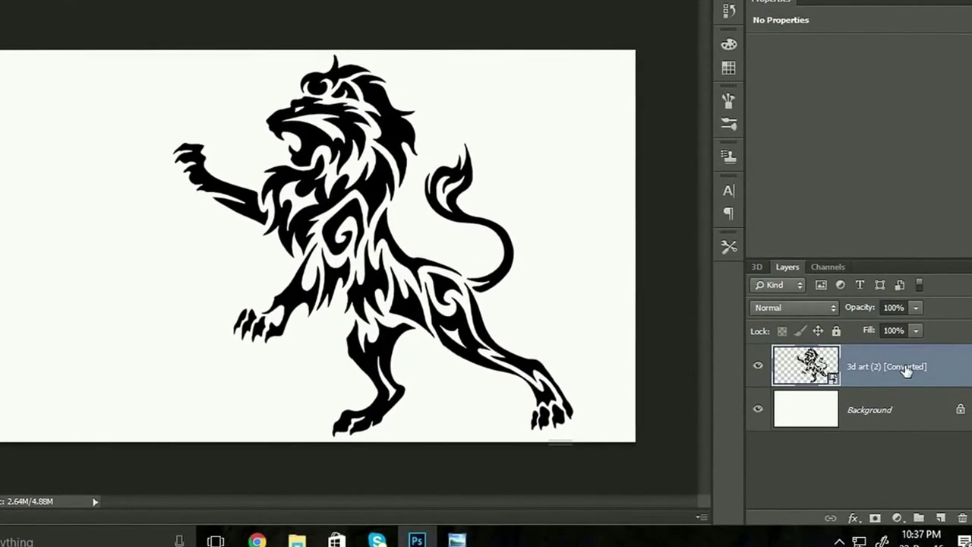
Make a 3D extrusion from the lion layer and set its extrusion depth to 55
{"action": "right_click", "coordinate": [907, 370]}
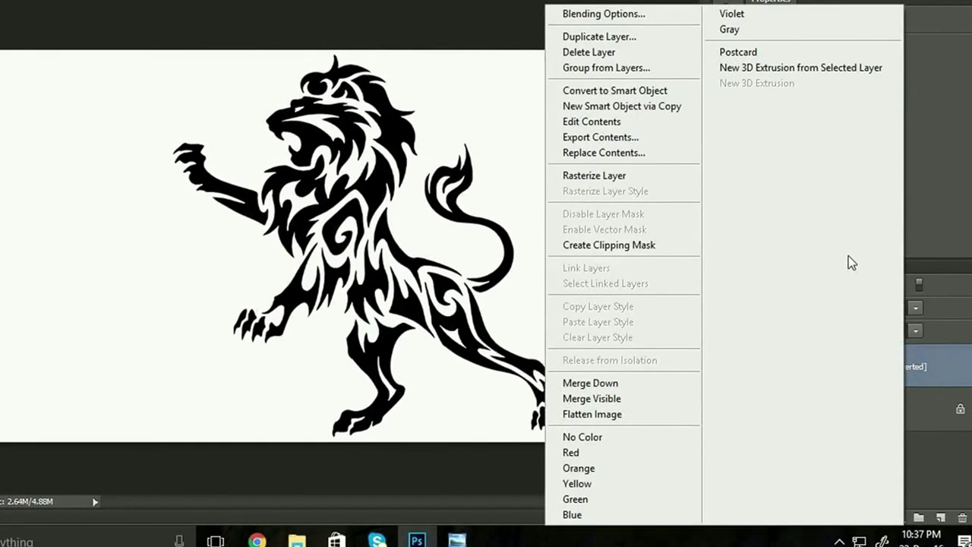
{"action": "left_click", "coordinate": [825, 70]}
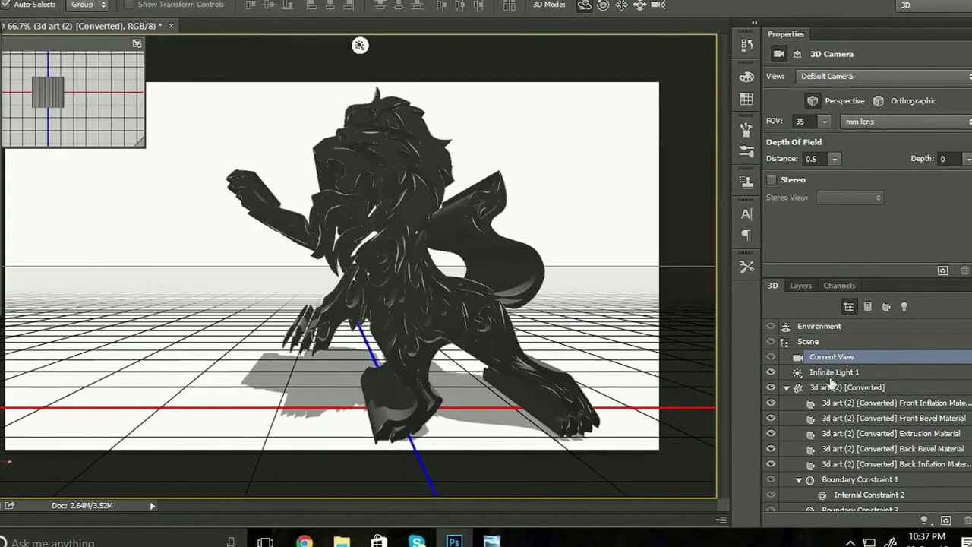
{"action": "left_click", "coordinate": [832, 387]}
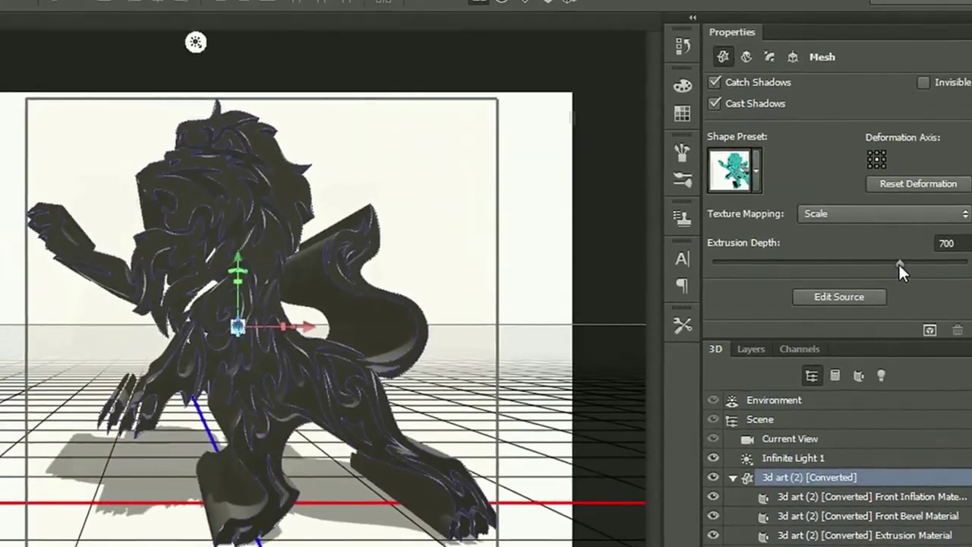
{"action": "mouse_move", "coordinate": [899, 263]}
{"action": "left_mouse_down"}
{"action": "mouse_move", "coordinate": [840, 263]}
{"action": "mouse_move", "coordinate": [854, 282]}
{"action": "left_mouse_up"}
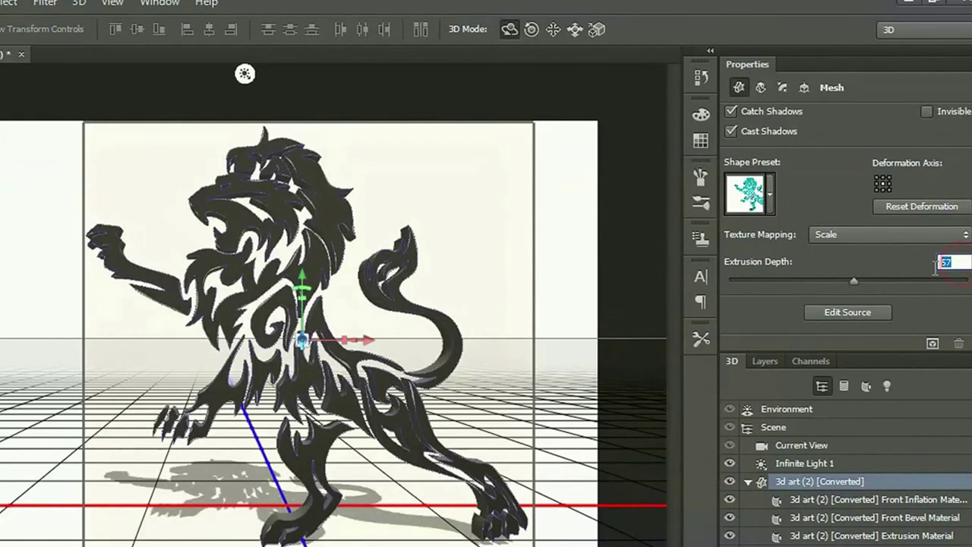
{"action": "type", "text": "55"}
{"action": "key", "text": "Return"}
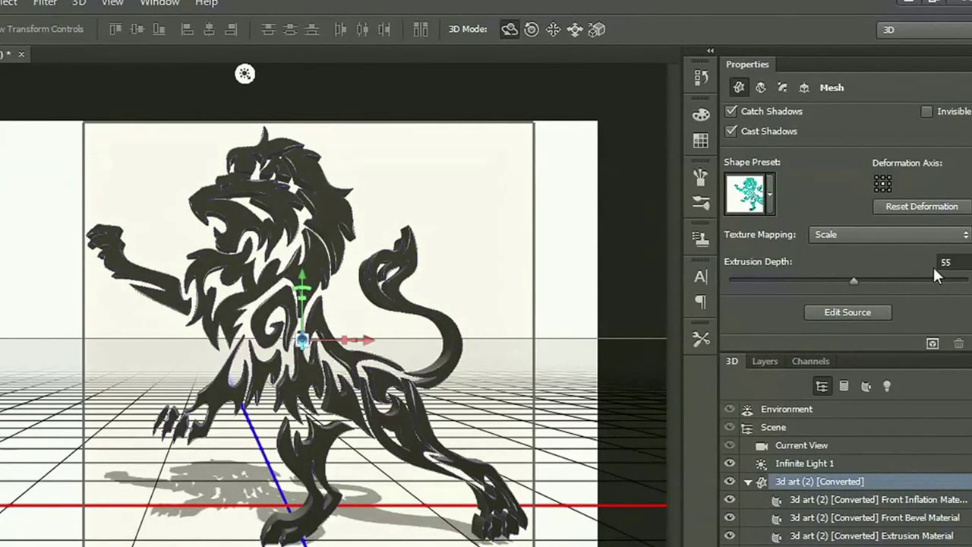
{"action": "left_click", "coordinate": [861, 502]}
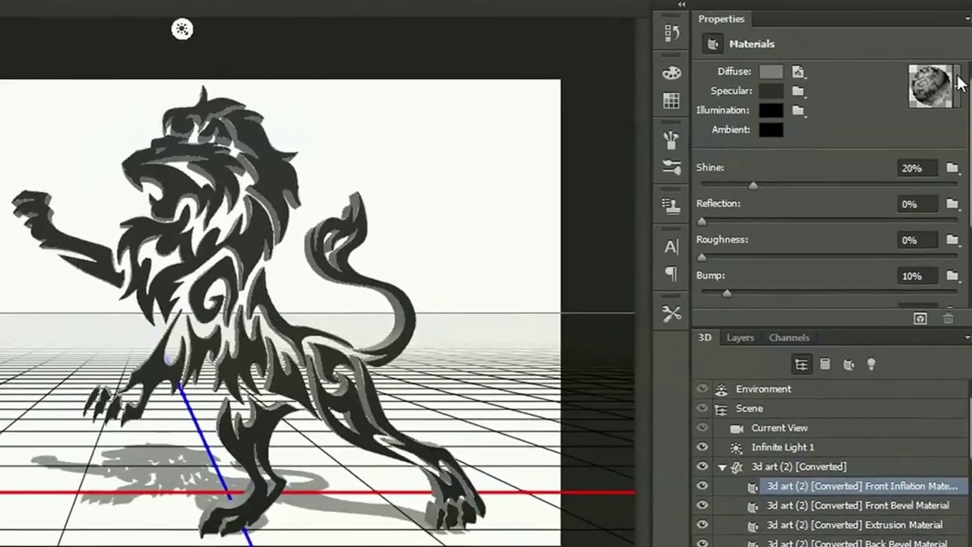
Apply the blue sphere material preset to the lion's front inflation face
{"action": "left_click", "coordinate": [957, 81]}
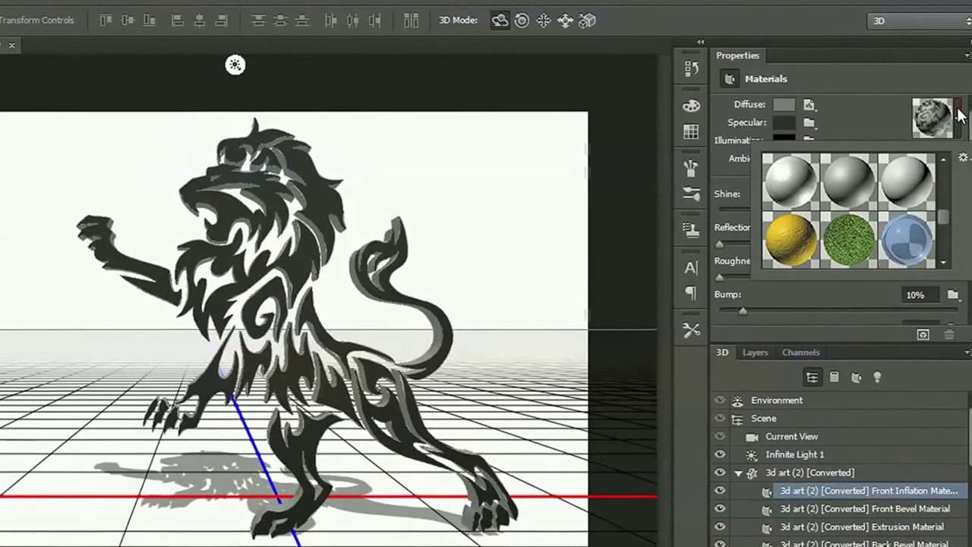
{"action": "left_click_drag", "start_coordinate": [945, 215], "coordinate": [947, 234]}
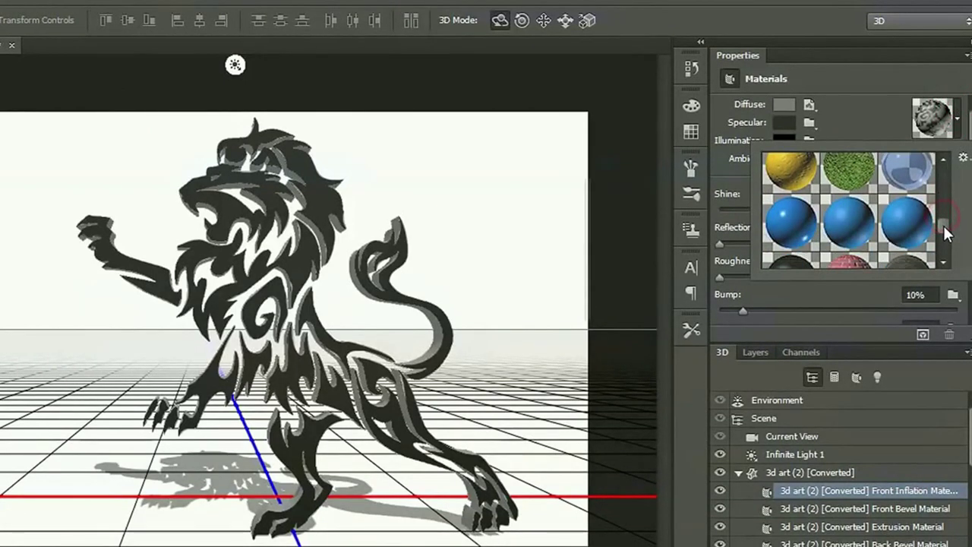
{"action": "double_click", "coordinate": [791, 224]}
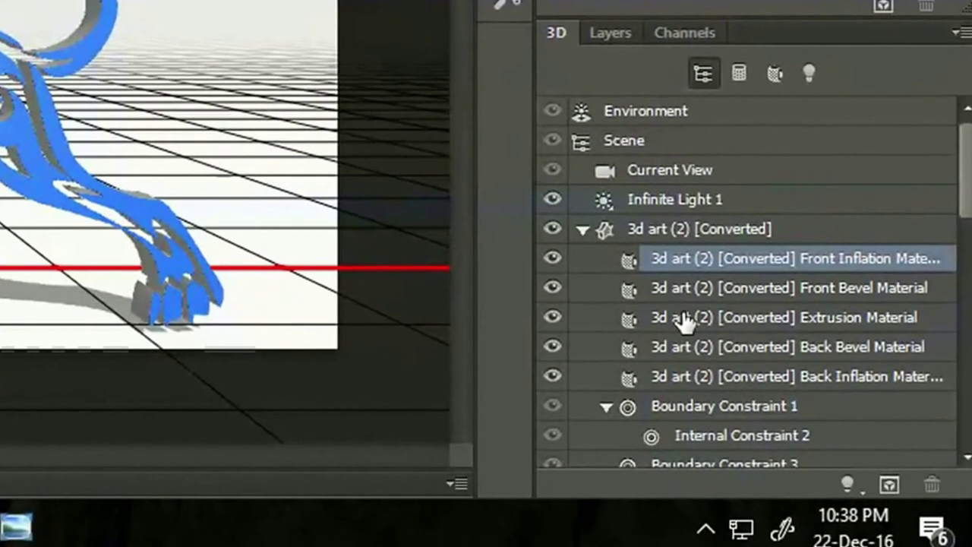
Apply the yellow sphere material preset to the lion's extrusion sides
{"action": "left_click", "coordinate": [686, 322]}
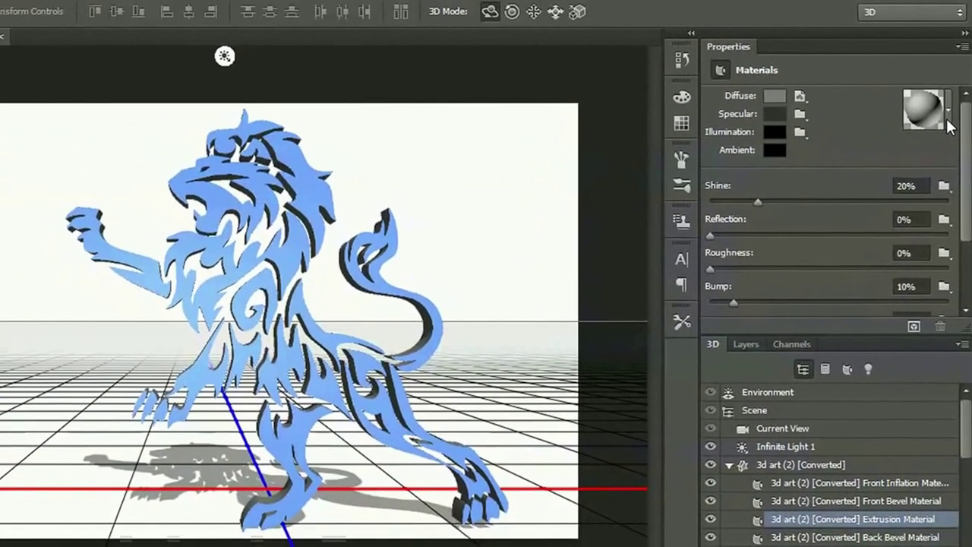
{"action": "left_click", "coordinate": [948, 118]}
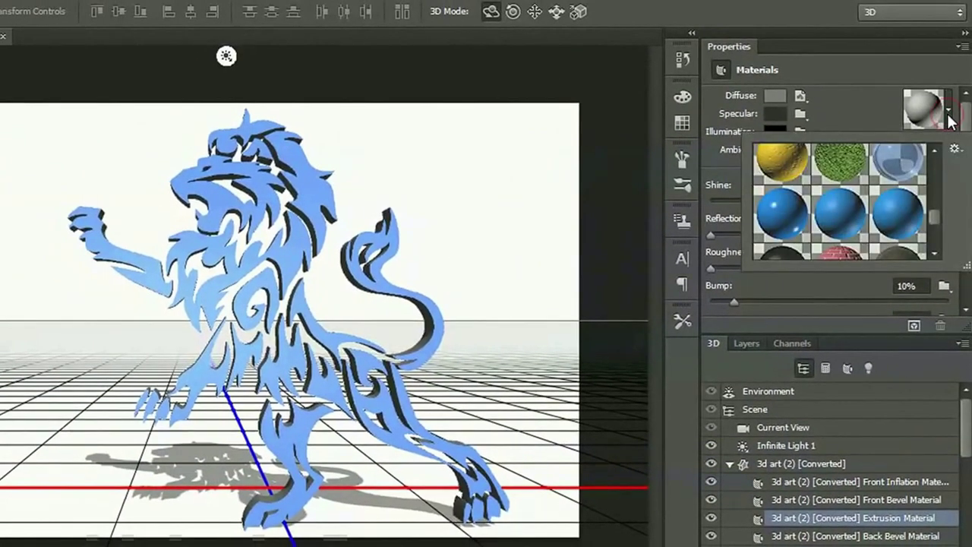
{"action": "left_click_drag", "start_coordinate": [939, 220], "coordinate": [938, 213]}
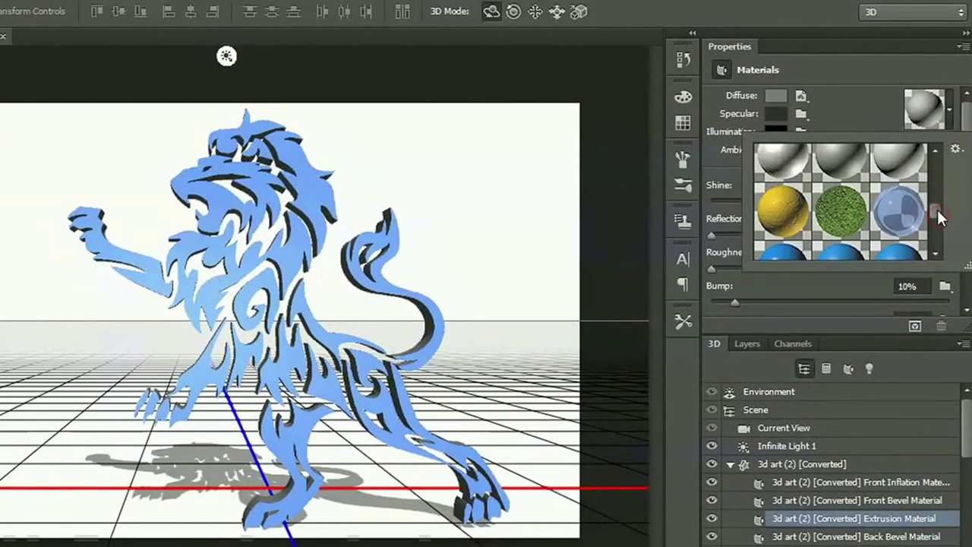
{"action": "double_click", "coordinate": [790, 220]}
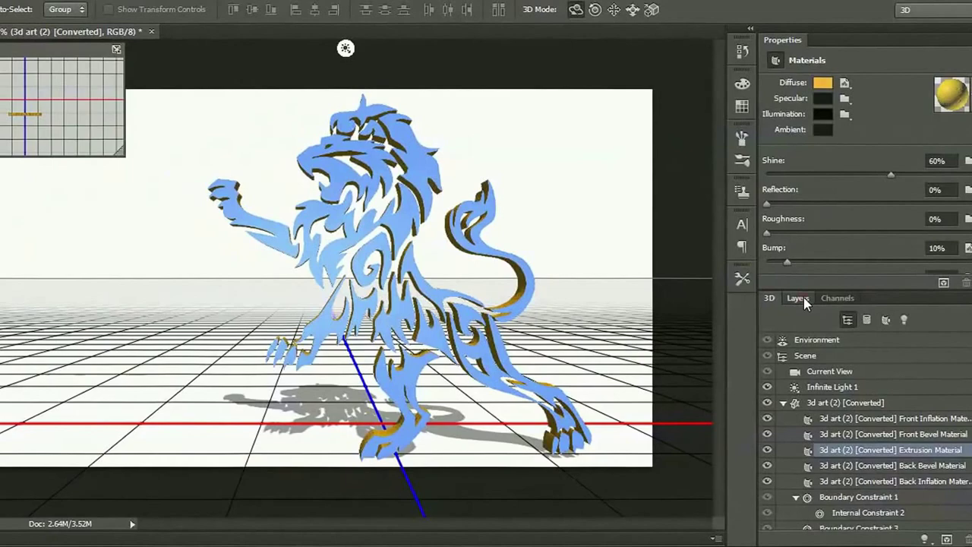
Convert the white Background layer into a 3D postcard
{"action": "left_click", "coordinate": [802, 298]}
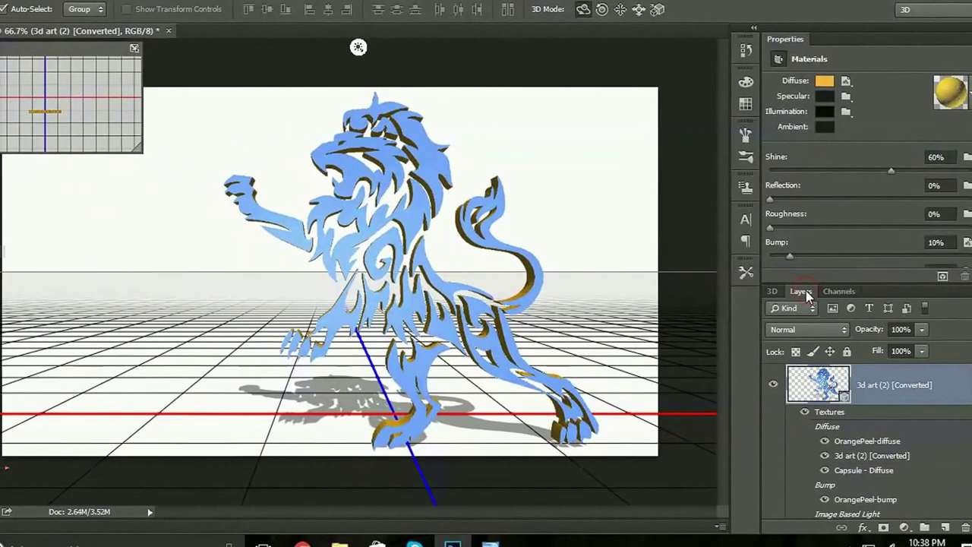
{"action": "scroll", "coordinate": [864, 428], "scroll_direction": "down", "scroll_amount": 2}
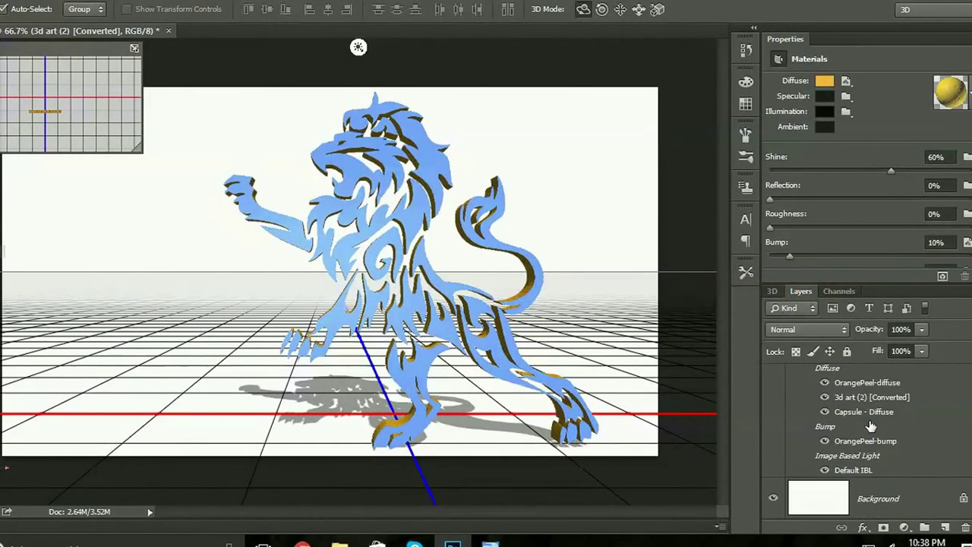
{"action": "left_click", "coordinate": [888, 499]}
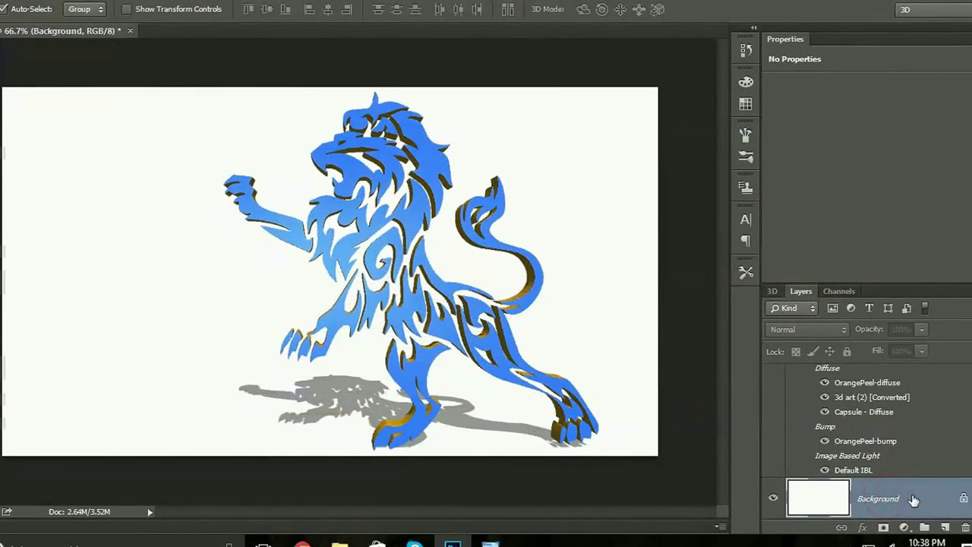
{"action": "right_click", "coordinate": [914, 500]}
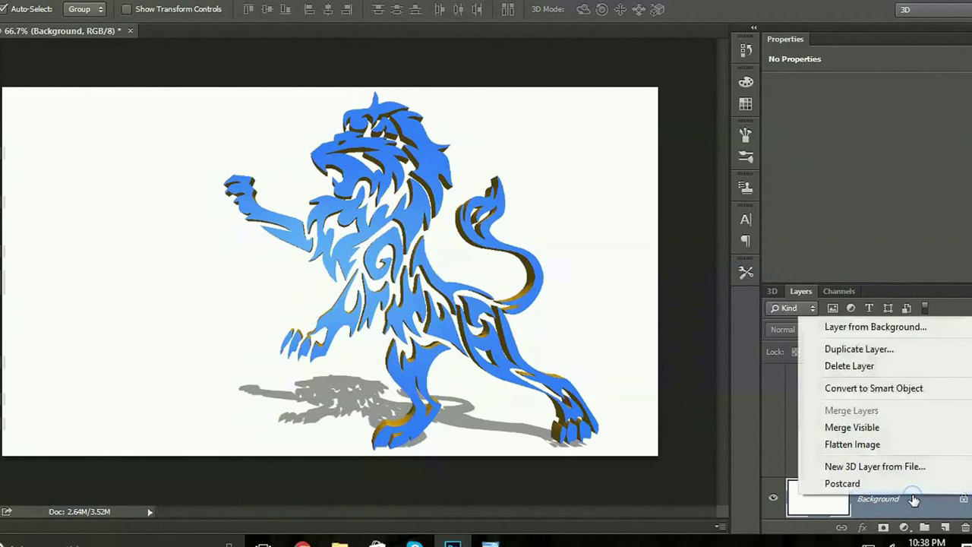
{"action": "left_click", "coordinate": [865, 483]}
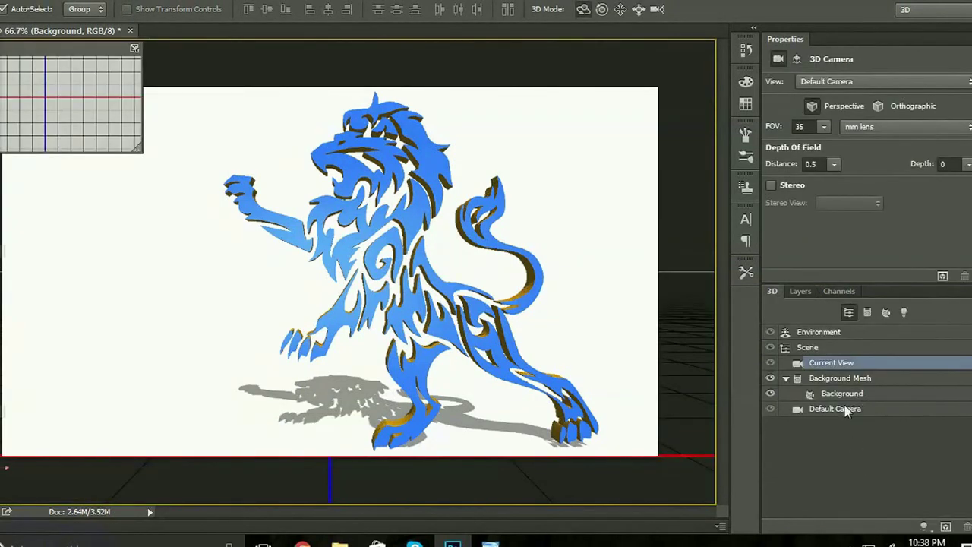
Select the lion 3D layer together with Background and merge them with Ctrl+E
{"action": "left_click", "coordinate": [801, 292]}
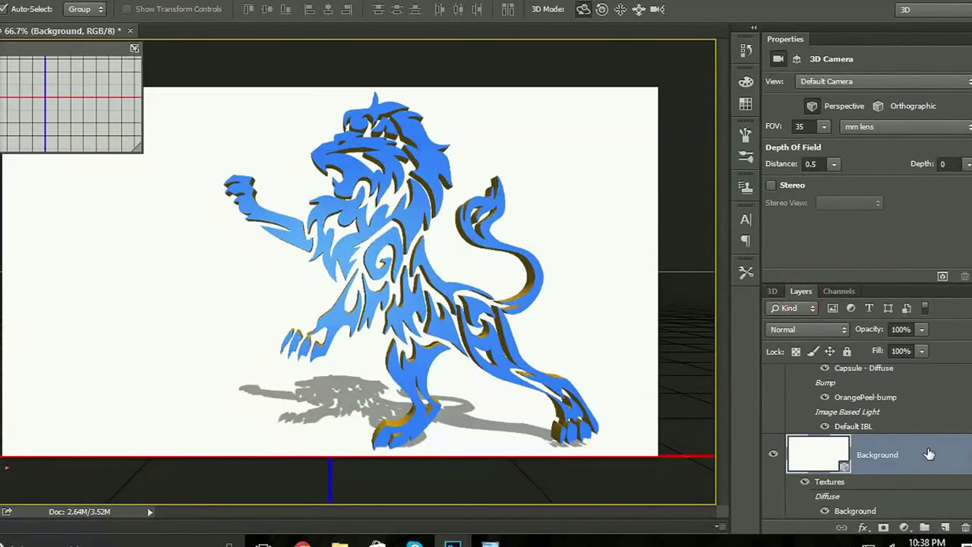
{"action": "key", "text": "ctrl+e"}
{"action": "left_click", "coordinate": [899, 390]}
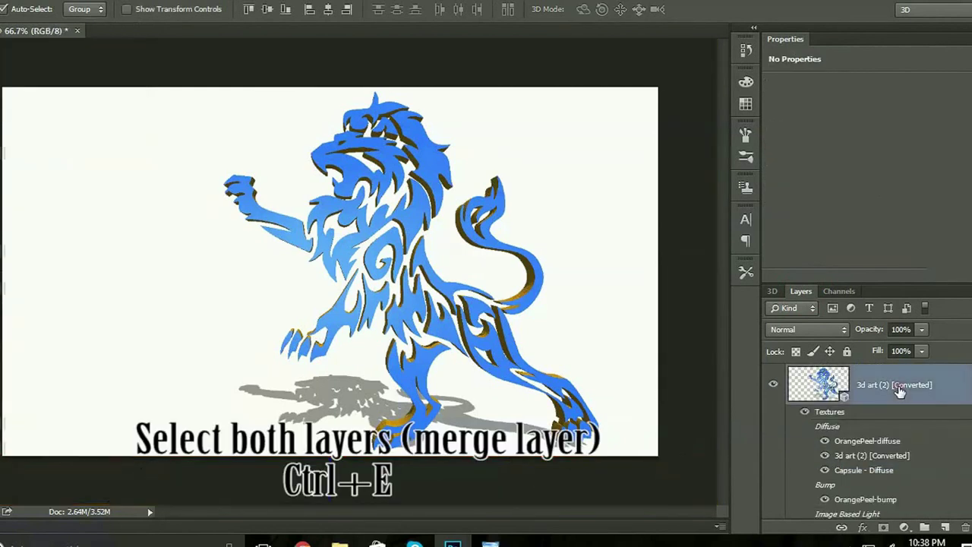
{"action": "scroll", "coordinate": [903, 426], "scroll_direction": "down", "scroll_amount": 3}
{"action": "left_click", "coordinate": [920, 439]}
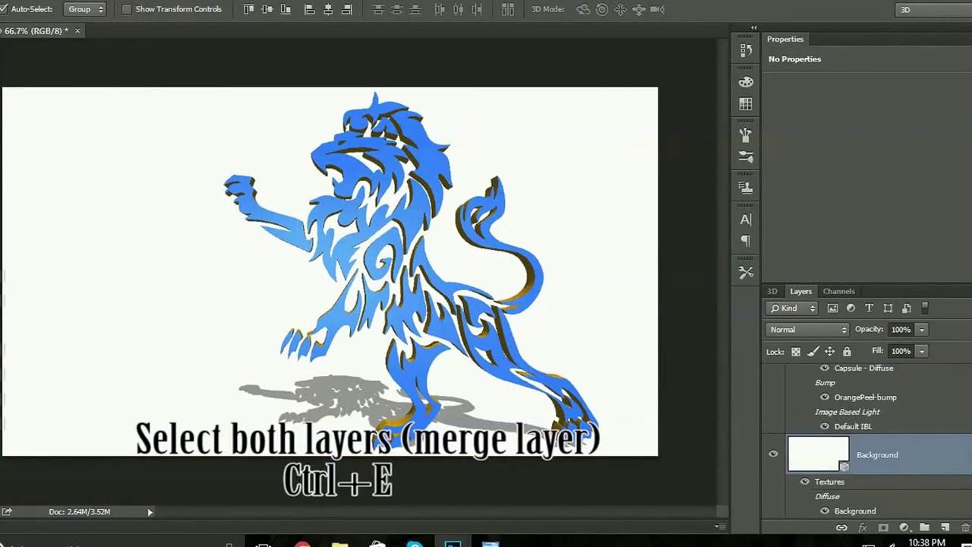
{"action": "left_click_drag", "start_coordinate": [889, 284], "coordinate": [883, 211]}
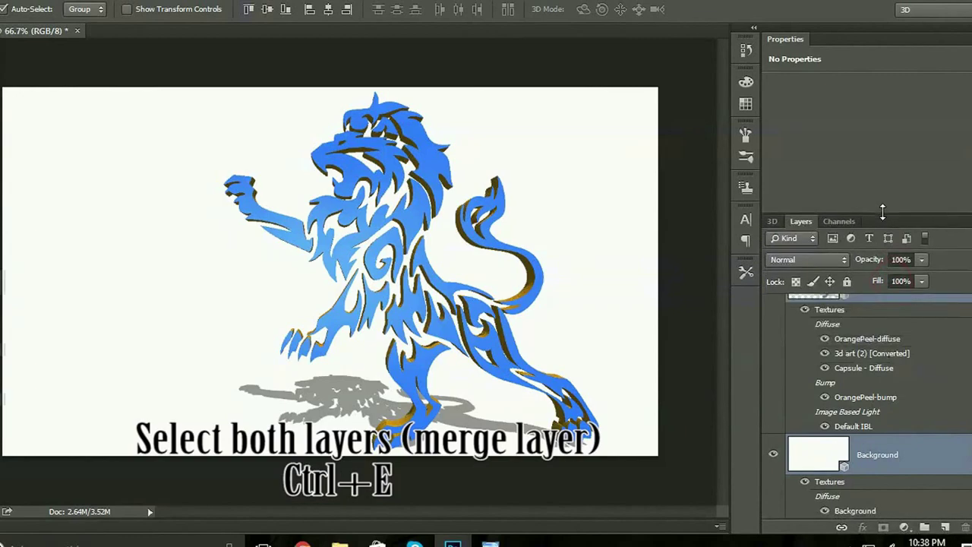
{"action": "left_click", "coordinate": [873, 295], "text": "ctrl"}
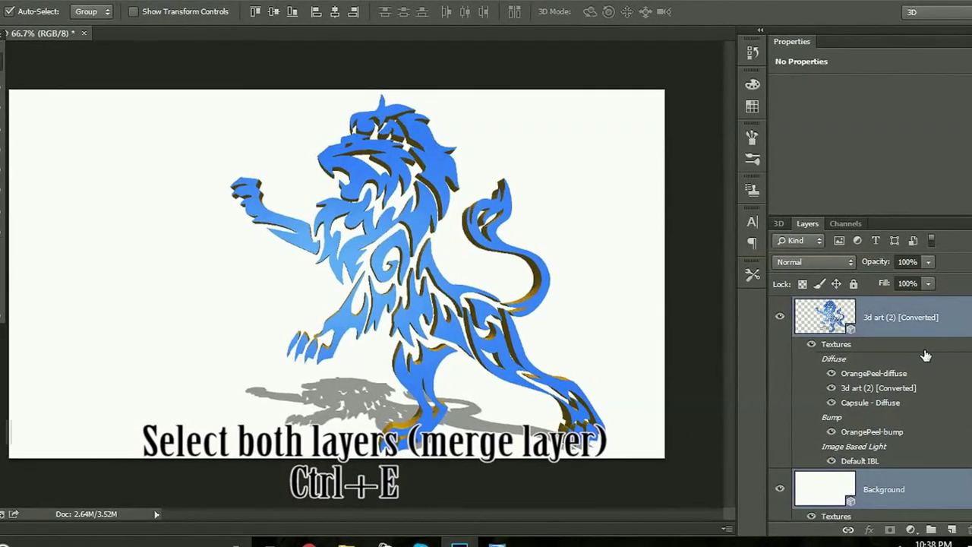
{"action": "key", "text": "ctrl+e"}
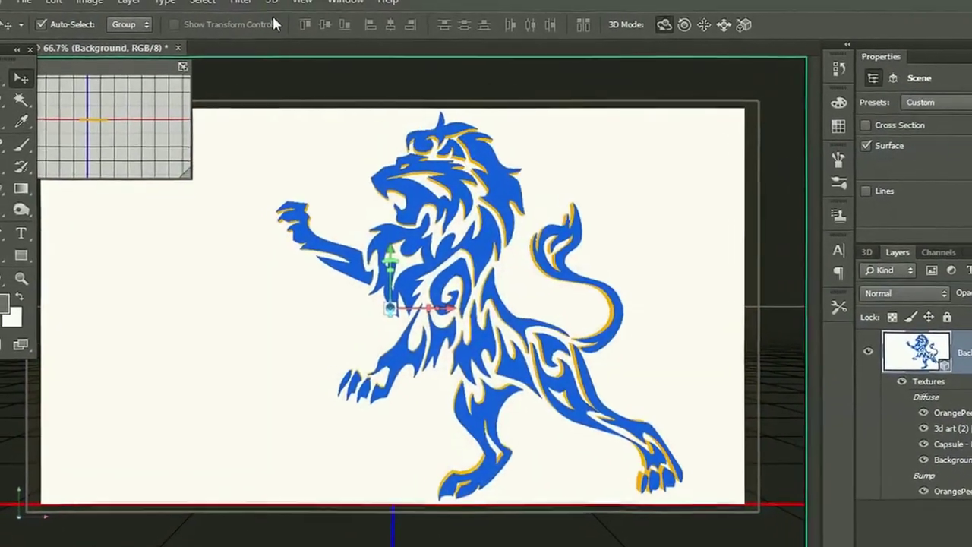
Render the 3D lion scene, then rasterize the merged Background 3D layer
{"action": "left_click", "coordinate": [292, 3]}
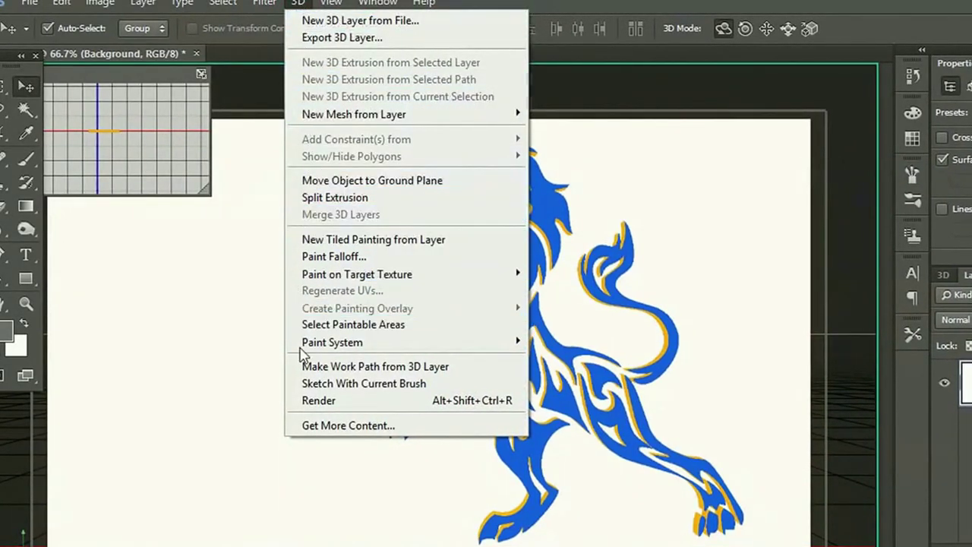
{"action": "left_click", "coordinate": [314, 401]}
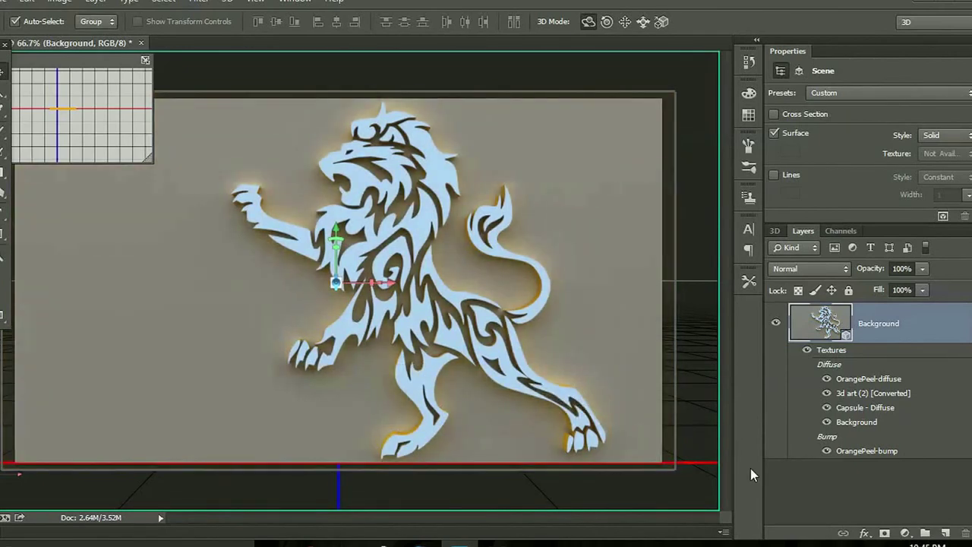
{"action": "left_click", "coordinate": [801, 484]}
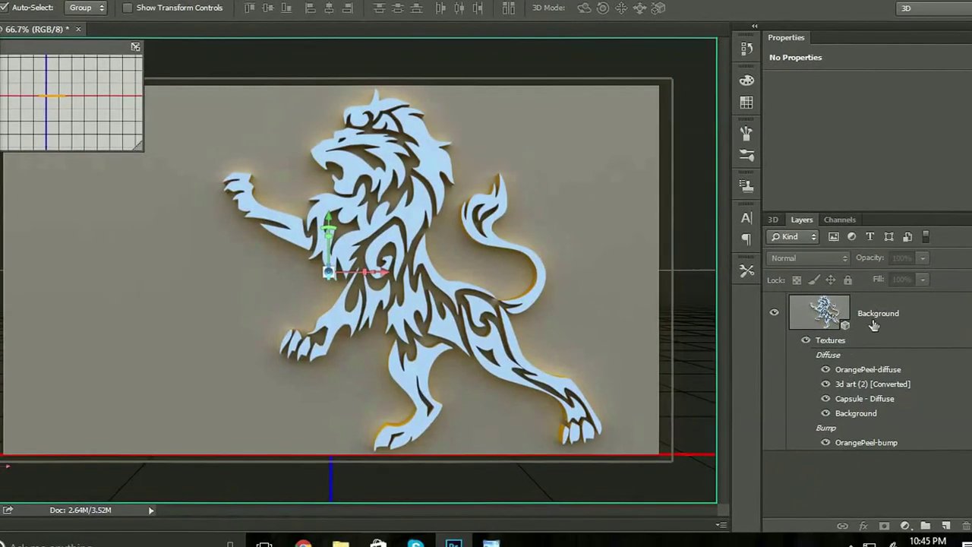
{"action": "left_click", "coordinate": [874, 325]}
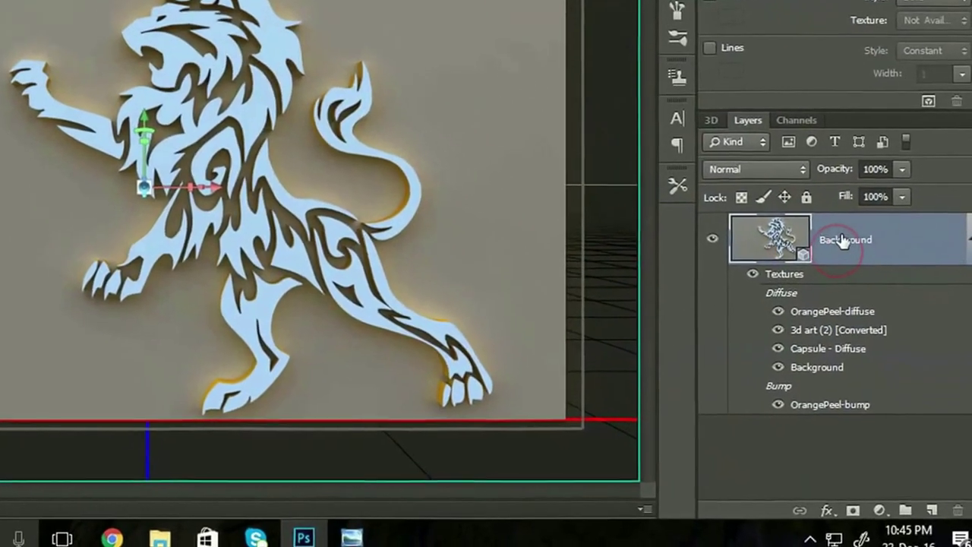
{"action": "right_click", "coordinate": [875, 325]}
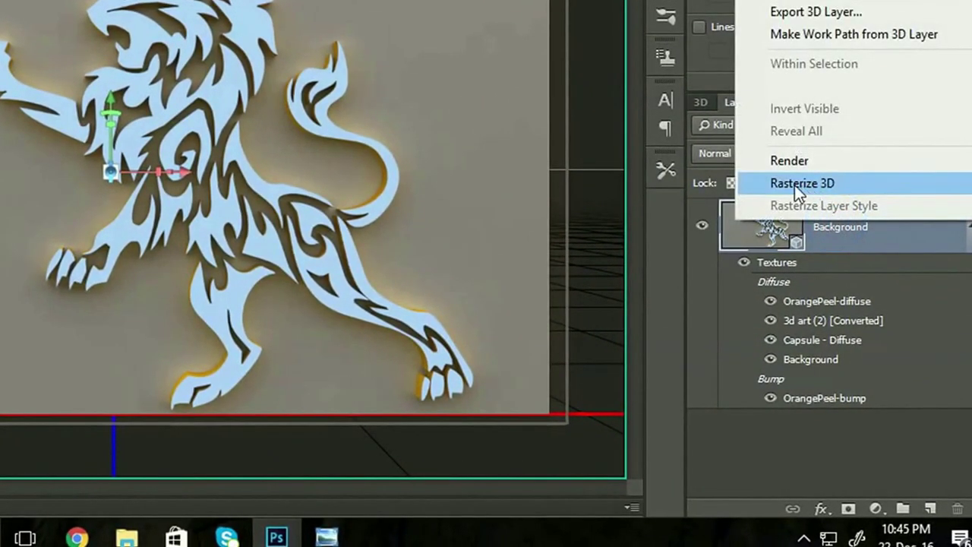
{"action": "left_click", "coordinate": [816, 183]}
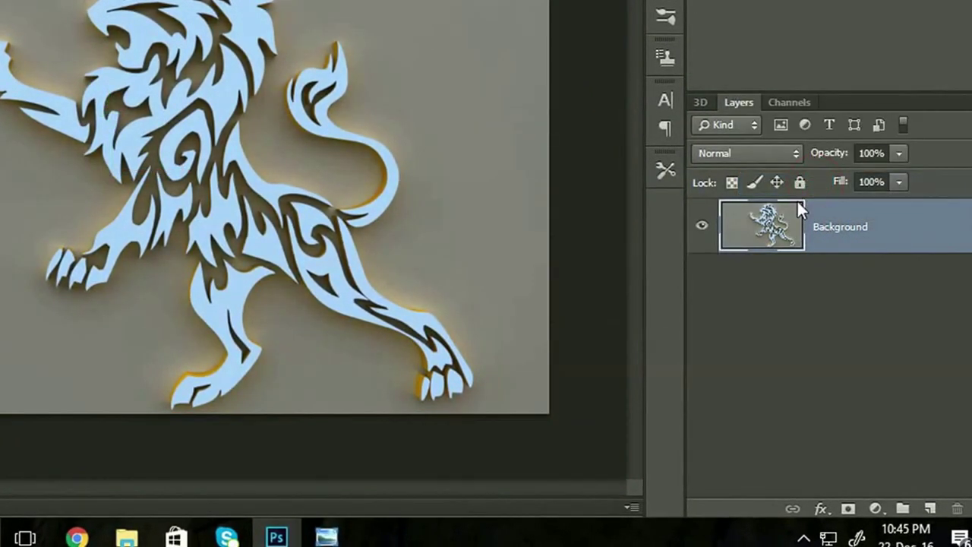
Add a new empty Layer 1 above Background, keeping Background selected
{"action": "left_click", "coordinate": [735, 296]}
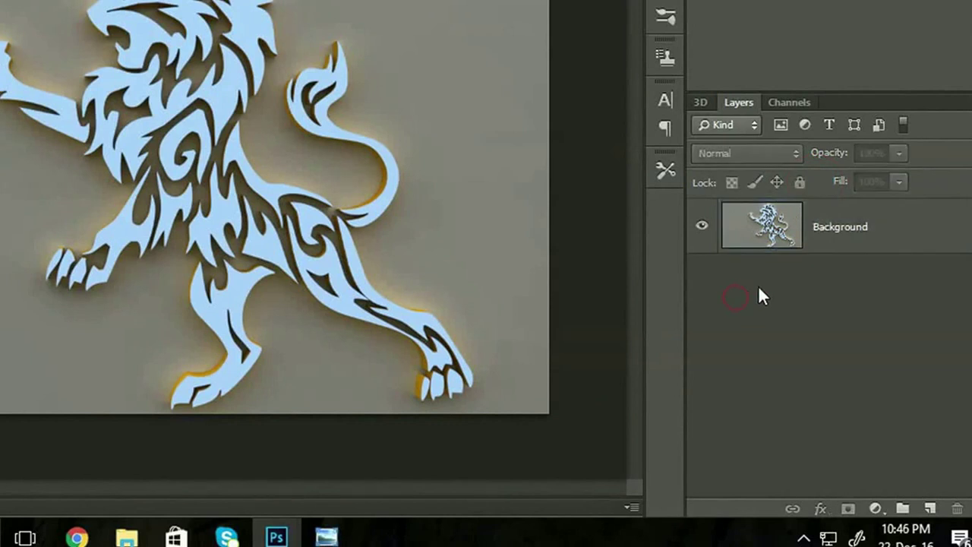
{"action": "left_click", "coordinate": [822, 238]}
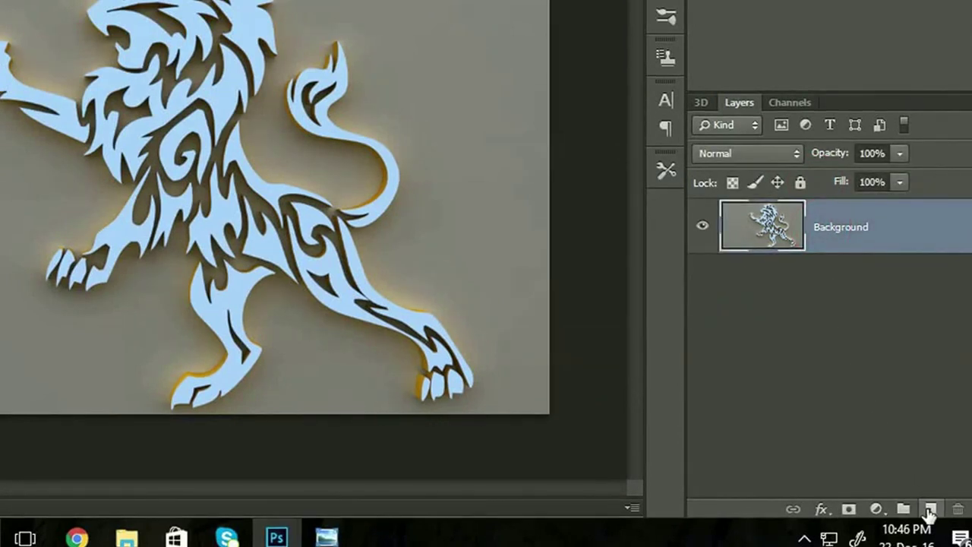
{"action": "left_click", "coordinate": [930, 515]}
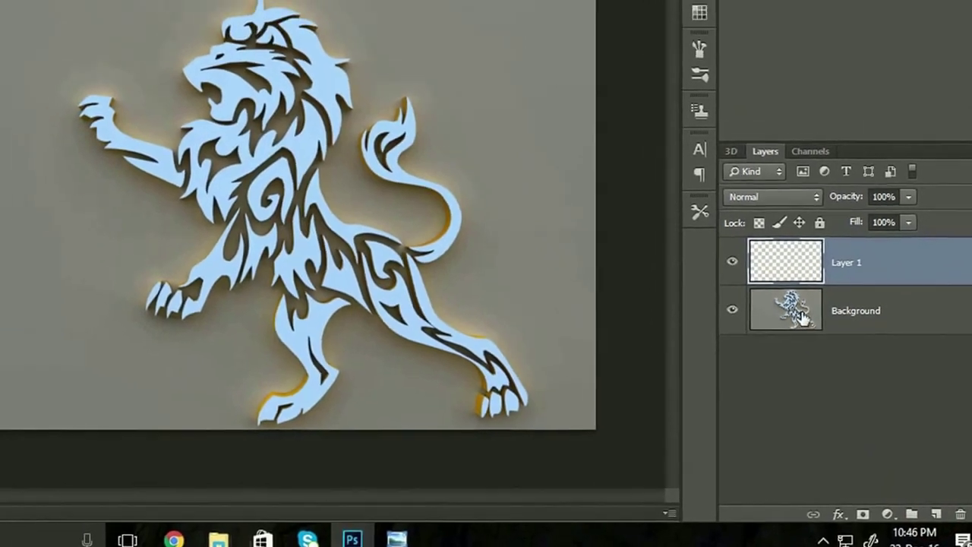
{"action": "left_click", "coordinate": [827, 346]}
Magic Wand-select the lion's head, chest swirl, lower chest, front leg, paw claws and tail
{"action": "scroll", "coordinate": [462, 145], "scroll_direction": "up", "scroll_amount": 3}
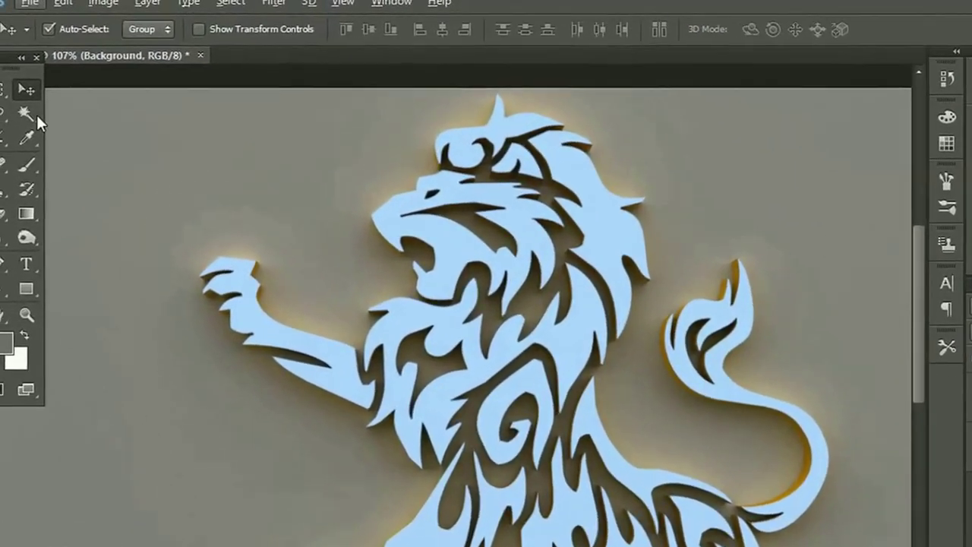
{"action": "left_click", "coordinate": [11, 85]}
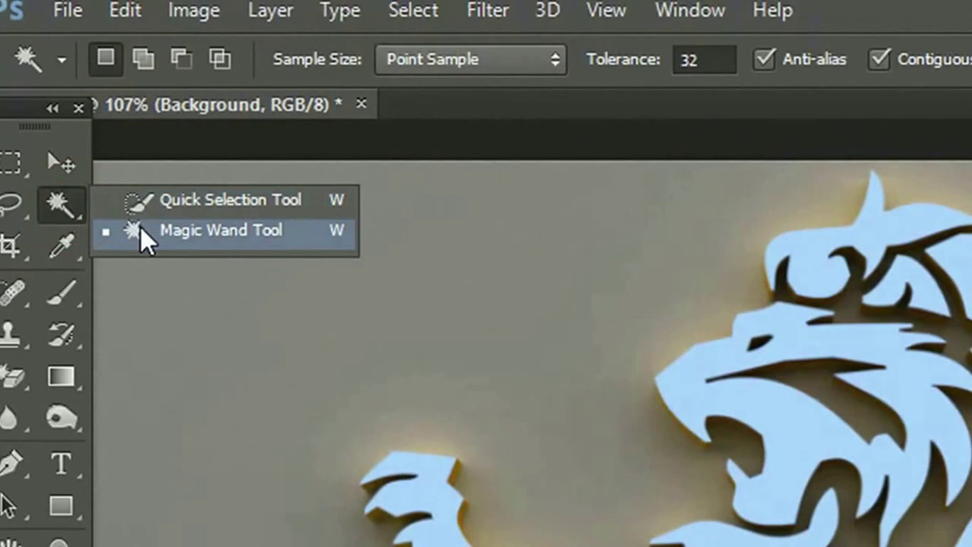
{"action": "left_click", "coordinate": [141, 228]}
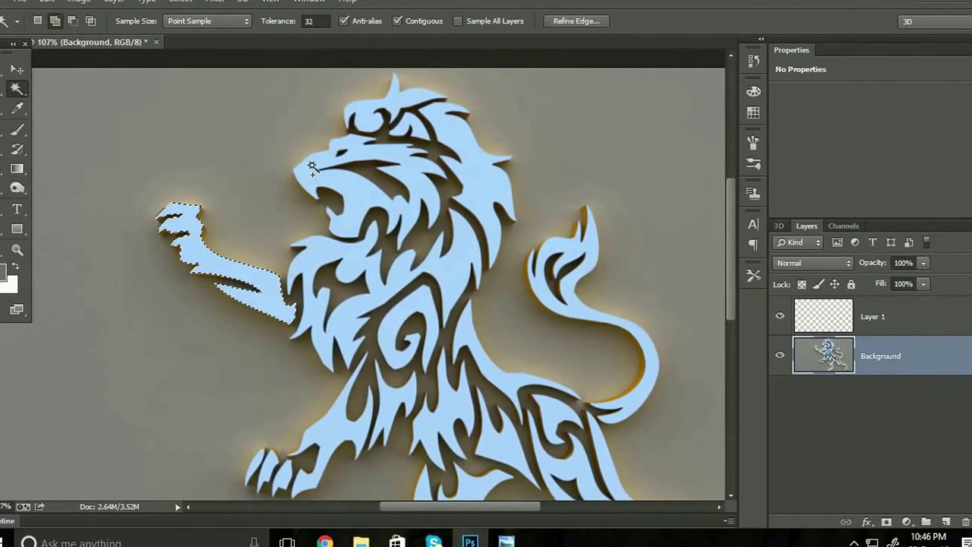
{"action": "left_click", "coordinate": [417, 131]}
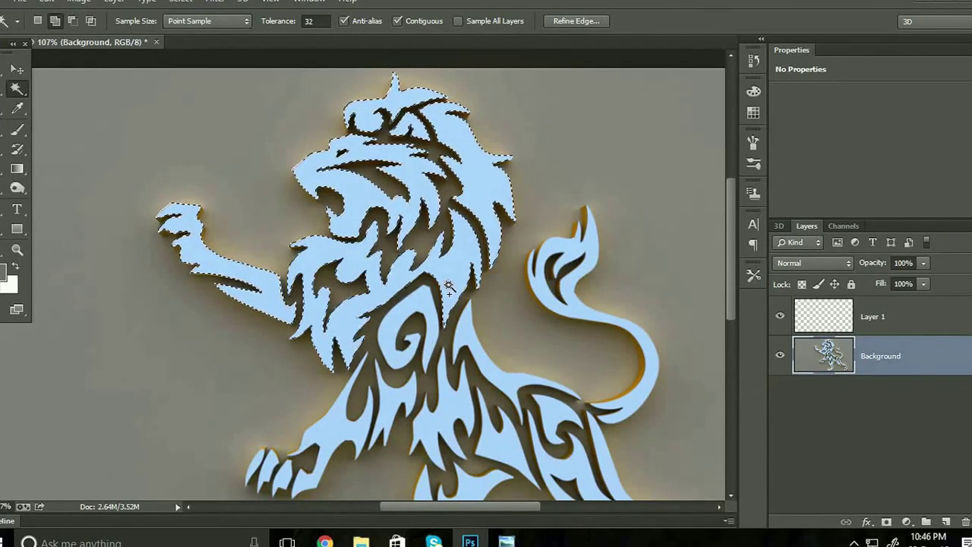
{"action": "left_click", "coordinate": [468, 334]}
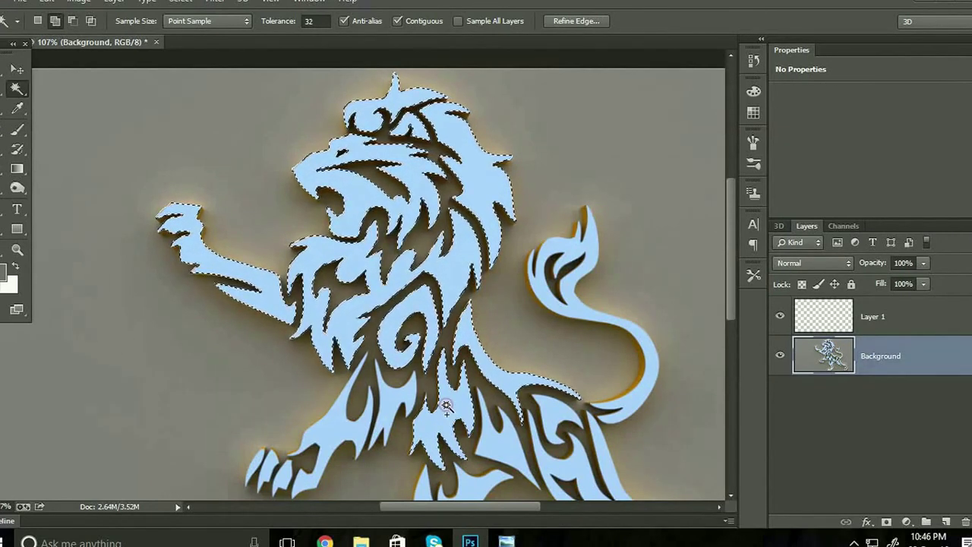
{"action": "left_click", "coordinate": [389, 395]}
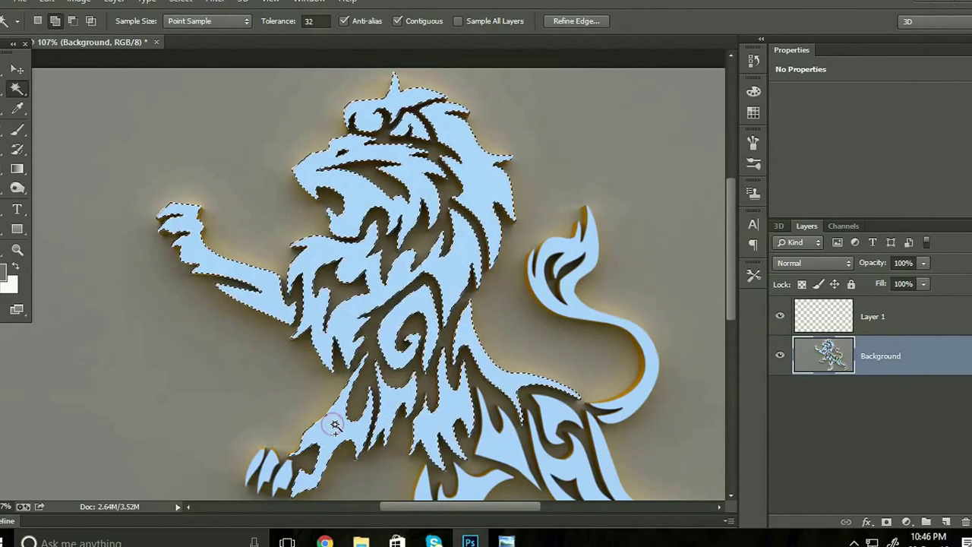
{"action": "left_click", "coordinate": [330, 426]}
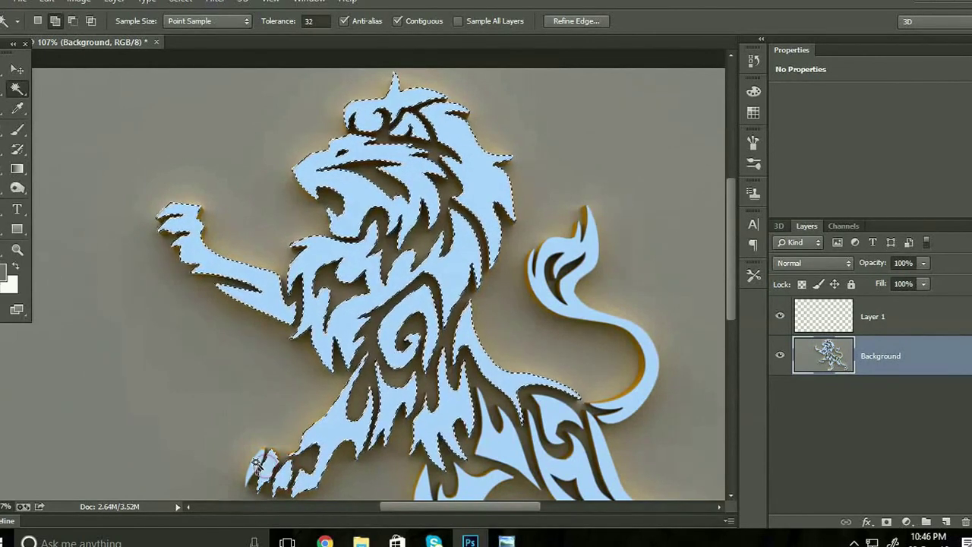
{"action": "left_click", "coordinate": [255, 457]}
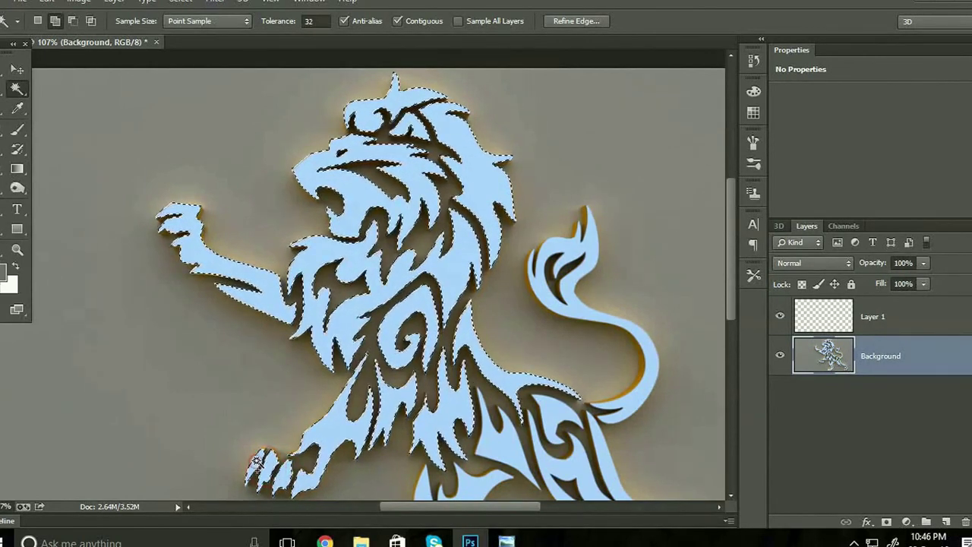
{"action": "left_click", "coordinate": [562, 295]}
Add the lower leg and the remaining small claw to the lion selection
{"action": "scroll", "coordinate": [508, 325], "scroll_direction": "up", "scroll_amount": 1}
{"action": "scroll", "coordinate": [507, 325], "scroll_direction": "up", "scroll_amount": 1}
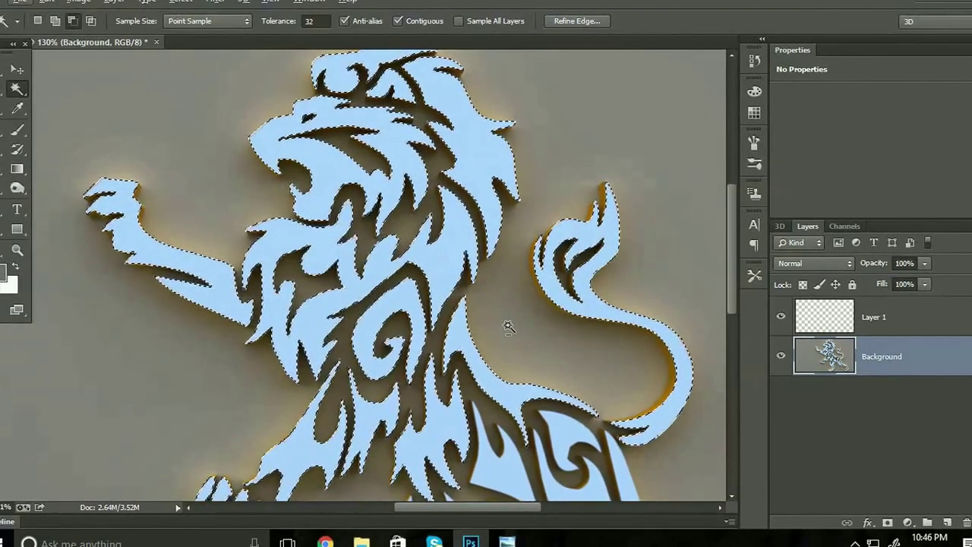
{"action": "scroll", "coordinate": [507, 327], "scroll_direction": "up", "scroll_amount": 1}
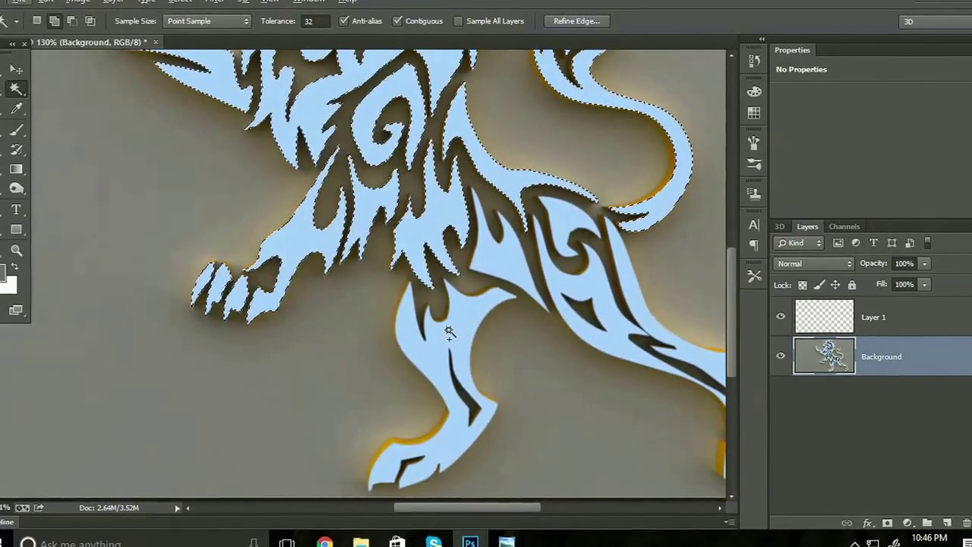
{"action": "left_click", "coordinate": [445, 337]}
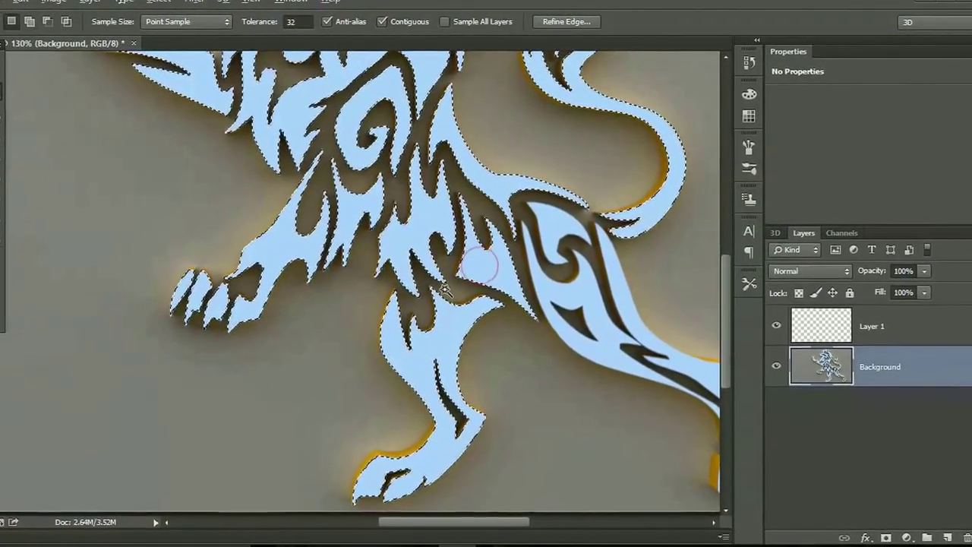
{"action": "scroll", "coordinate": [446, 291], "scroll_direction": "down", "scroll_amount": 3}
{"action": "scroll", "coordinate": [471, 289], "scroll_direction": "up", "scroll_amount": 4}
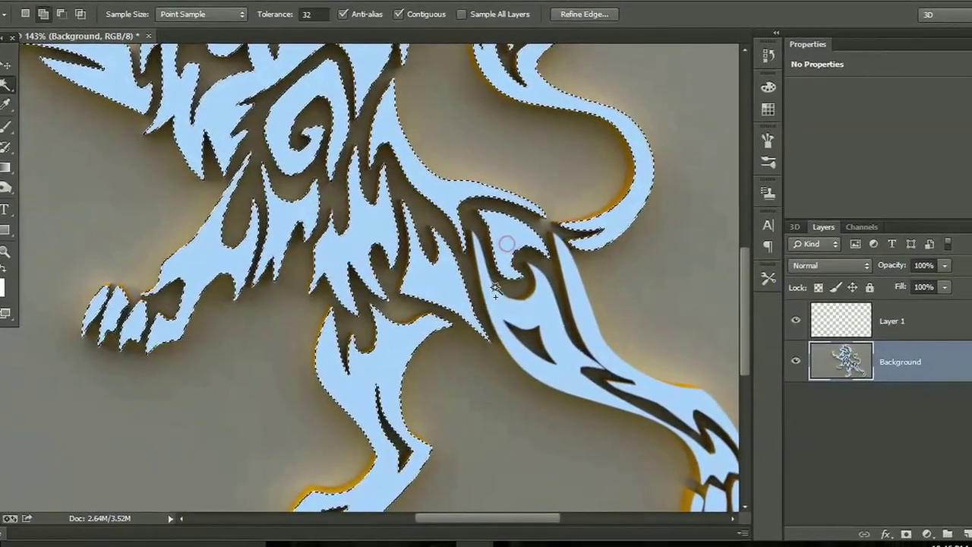
{"action": "scroll", "coordinate": [496, 289], "scroll_direction": "down", "scroll_amount": 3}
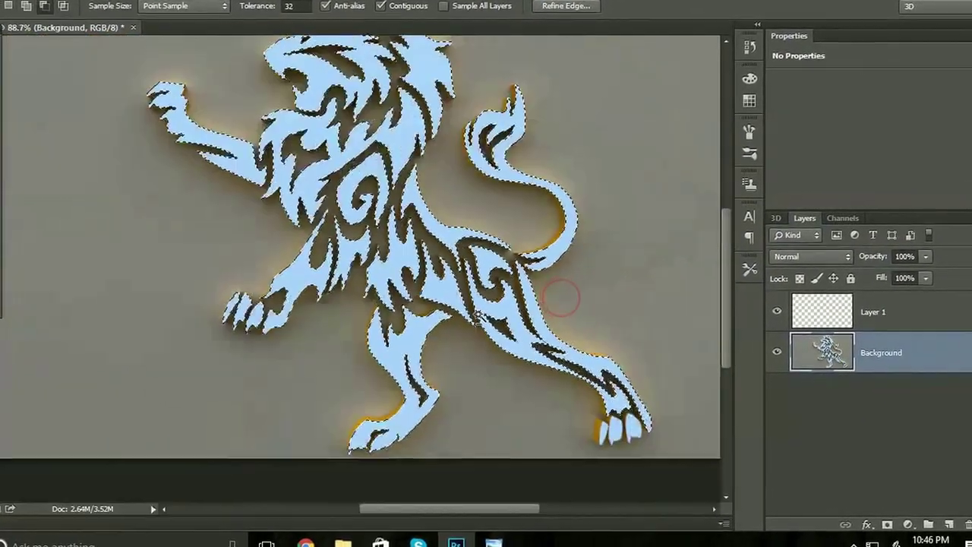
{"action": "scroll", "coordinate": [610, 357], "scroll_direction": "up", "scroll_amount": 3}
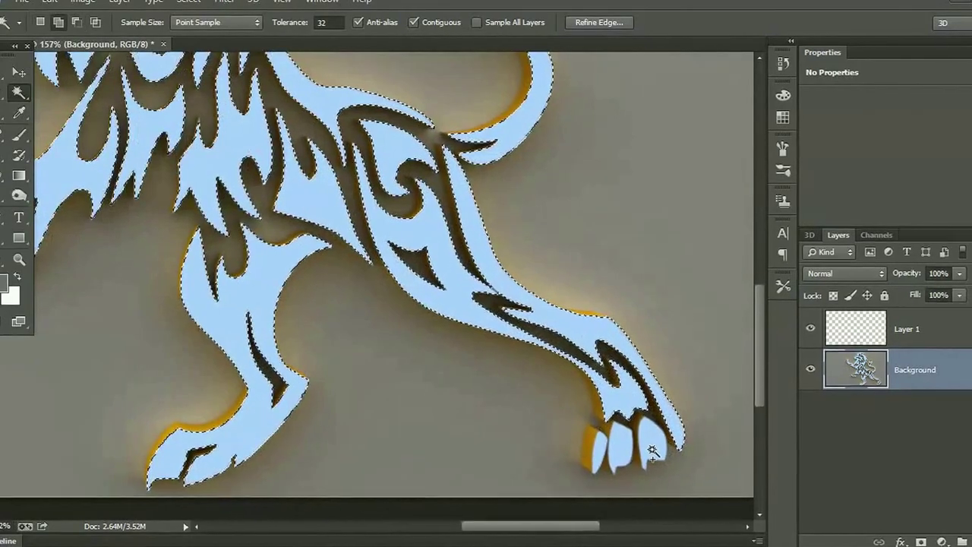
{"action": "left_click", "coordinate": [600, 456], "text": "shift"}
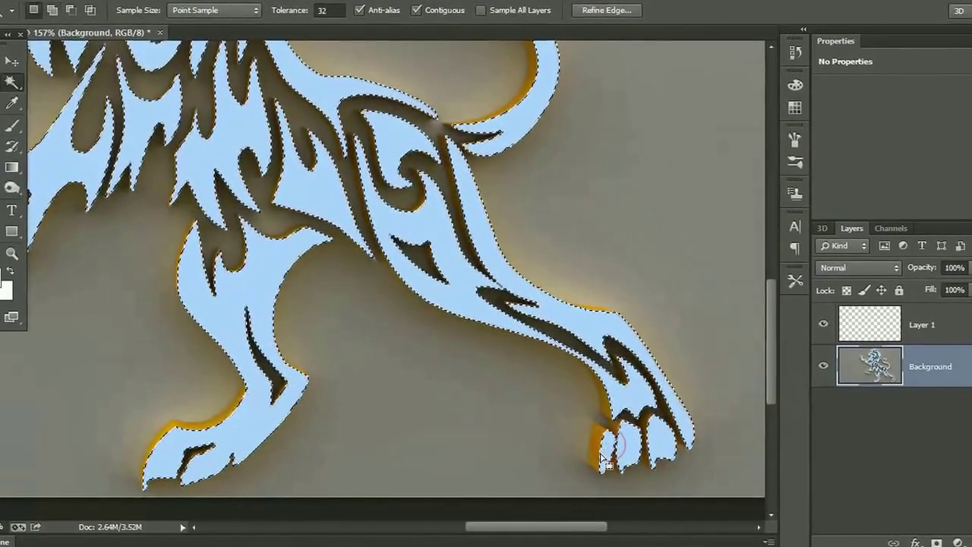
{"action": "scroll", "coordinate": [560, 427], "scroll_direction": "down", "scroll_amount": 1}
{"action": "scroll", "coordinate": [332, 423], "scroll_direction": "up", "scroll_amount": 3}
{"action": "scroll", "coordinate": [332, 432], "scroll_direction": "up", "scroll_amount": 2}
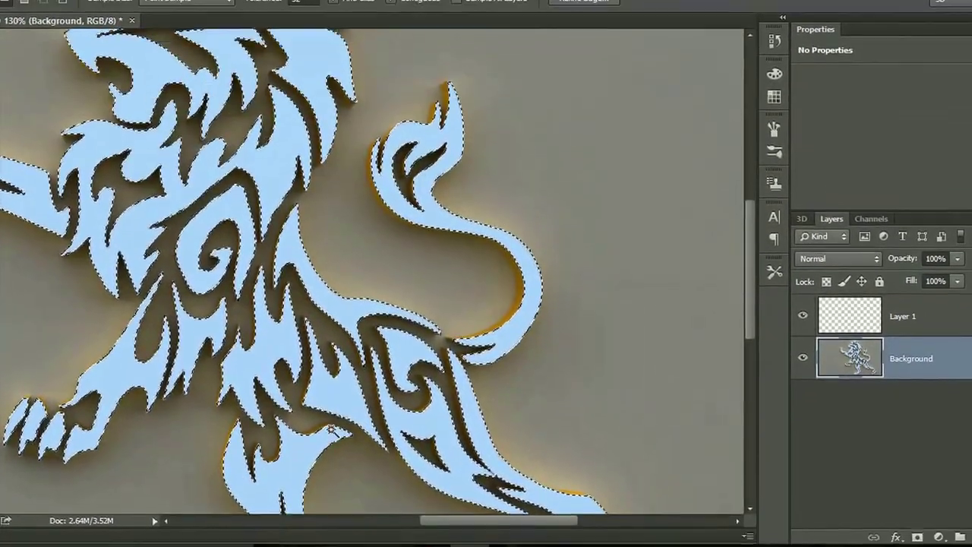
{"action": "scroll", "coordinate": [331, 430], "scroll_direction": "up", "scroll_amount": 1}
{"action": "scroll", "coordinate": [332, 433], "scroll_direction": "up", "scroll_amount": 1}
{"action": "scroll", "coordinate": [333, 436], "scroll_direction": "up", "scroll_amount": 1}
{"action": "scroll", "coordinate": [335, 439], "scroll_direction": "up", "scroll_amount": 1}
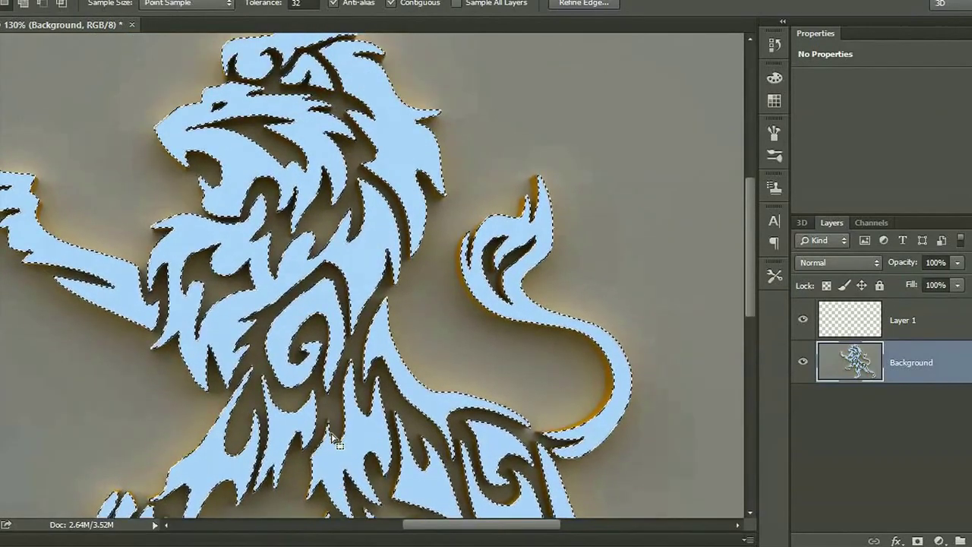
{"action": "scroll", "coordinate": [334, 441], "scroll_direction": "left", "scroll_amount": 2}
{"action": "scroll", "coordinate": [332, 430], "scroll_direction": "left", "scroll_amount": 1}
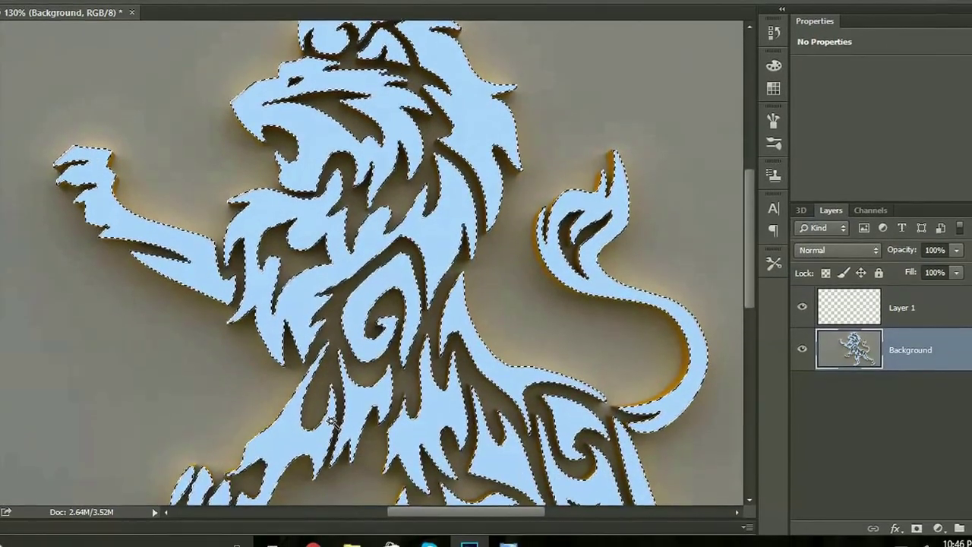
Fill the lion selection on Layer 1 with the grey foreground colour
{"action": "left_click", "coordinate": [838, 306]}
{"action": "scroll", "coordinate": [477, 328], "scroll_direction": "down", "scroll_amount": 2}
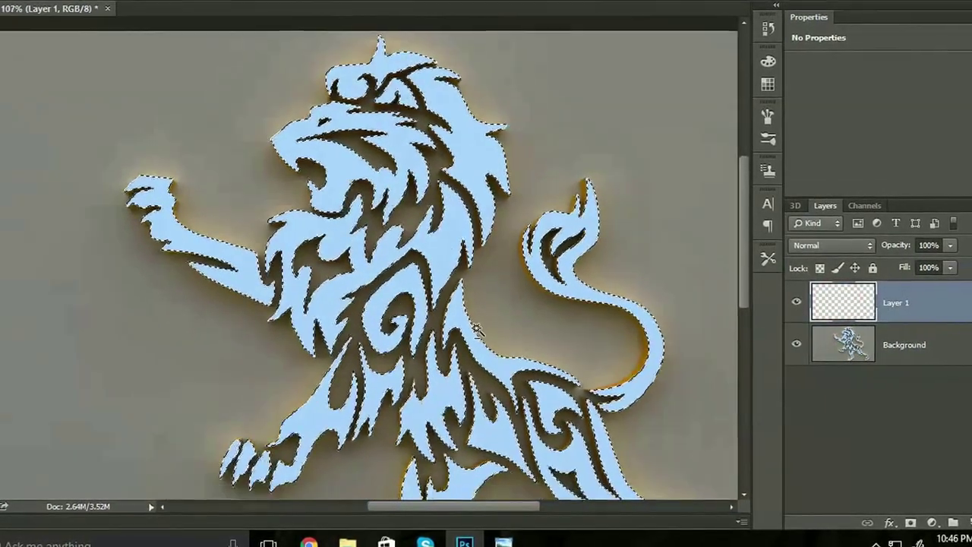
{"action": "scroll", "coordinate": [532, 330], "scroll_direction": "down", "scroll_amount": 2}
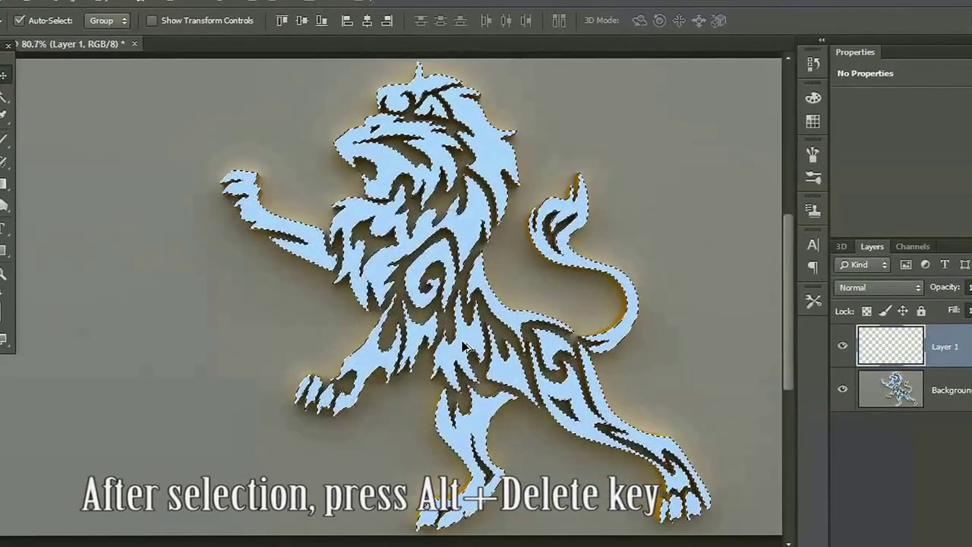
{"action": "key", "text": "alt+Delete"}
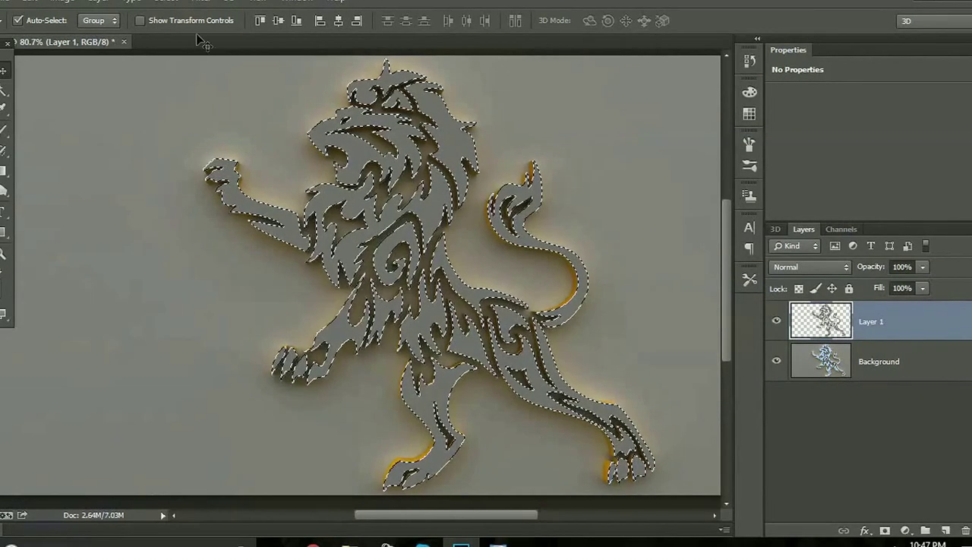
{"action": "left_click", "coordinate": [165, 3]}
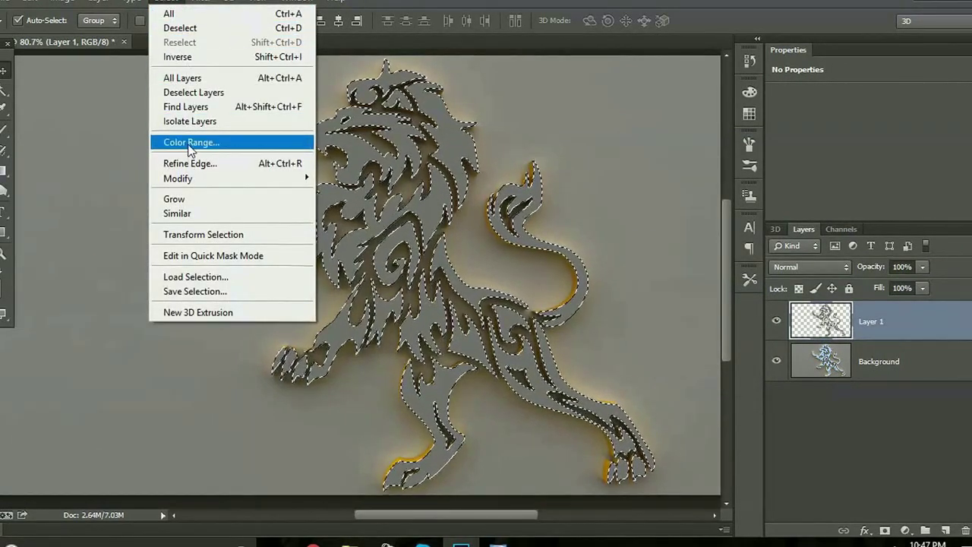
{"action": "mouse_move", "coordinate": [178, 177]}
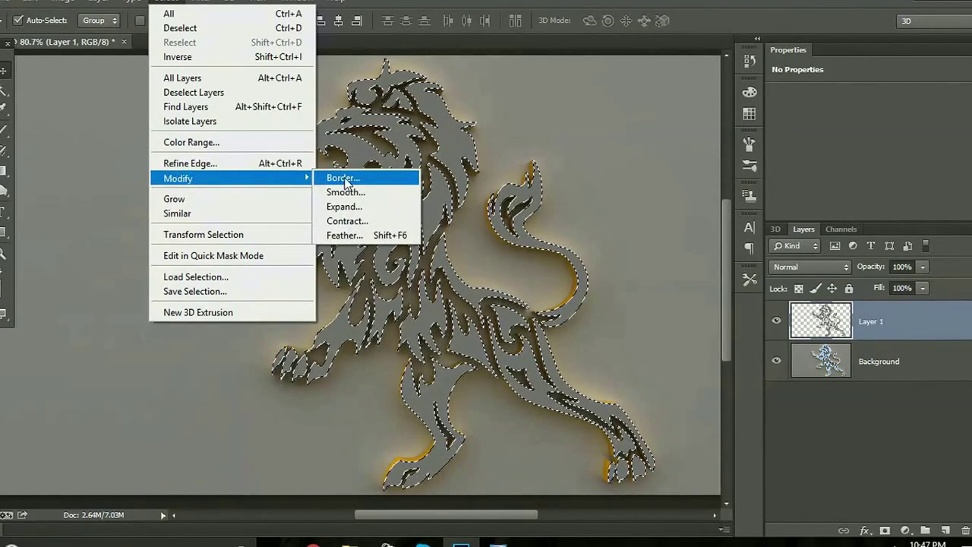
Contract the selection by 2 pixels, invert it, delete the outer grey edge and deselect
{"action": "left_click", "coordinate": [343, 221]}
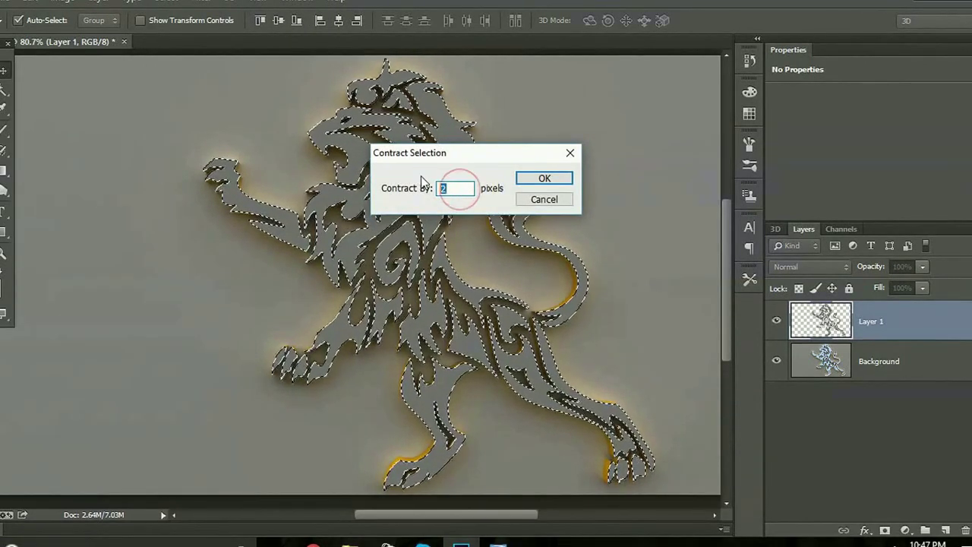
{"action": "left_click", "coordinate": [537, 181]}
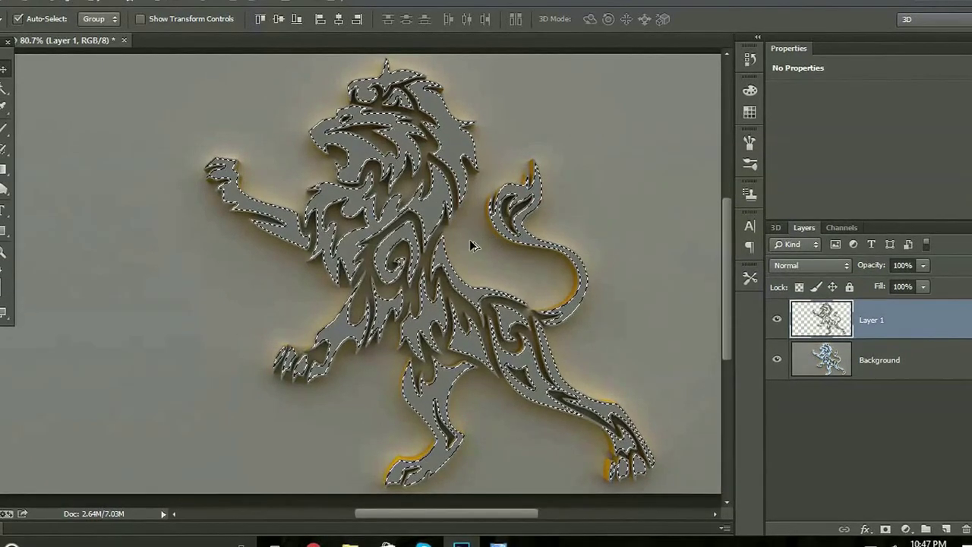
{"action": "scroll", "coordinate": [471, 243], "scroll_direction": "down", "scroll_amount": 2}
{"action": "key", "text": "ctrl+shift+i"}
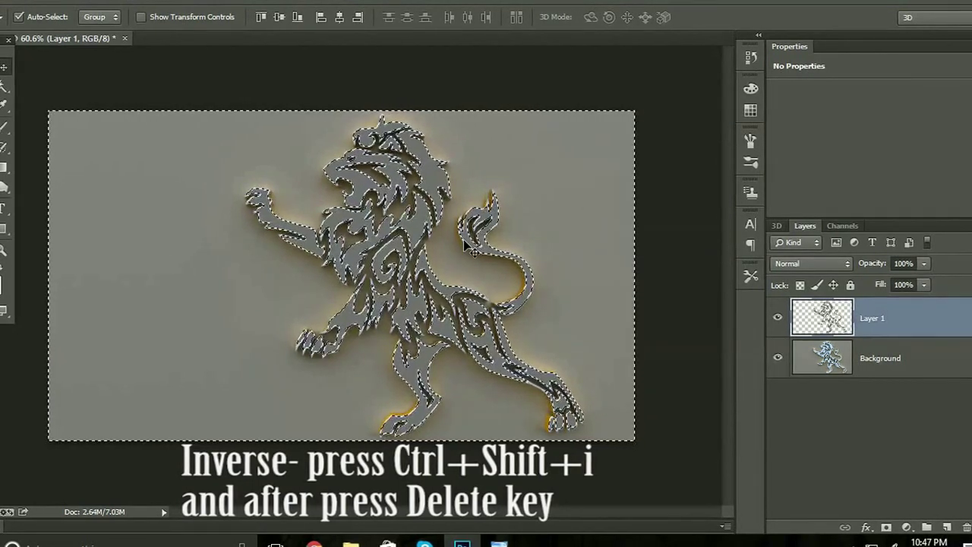
{"action": "key", "text": "Delete"}
{"action": "key", "text": "ctrl+d"}
{"action": "scroll", "coordinate": [464, 240], "scroll_direction": "up", "scroll_amount": 2}
{"action": "scroll", "coordinate": [463, 247], "scroll_direction": "up", "scroll_amount": 2}
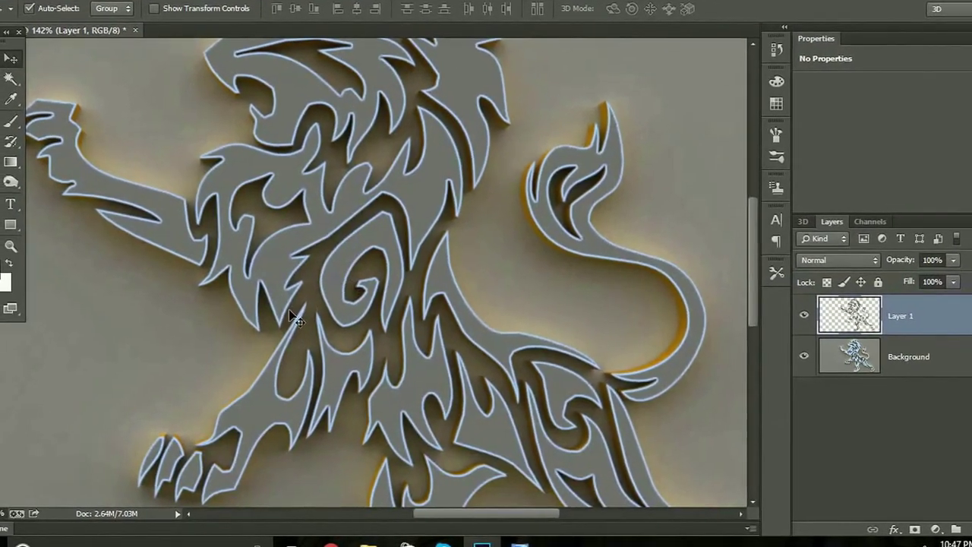
{"action": "scroll", "coordinate": [316, 287], "scroll_direction": "down", "scroll_amount": 2}
{"action": "scroll", "coordinate": [315, 287], "scroll_direction": "down", "scroll_amount": 2}
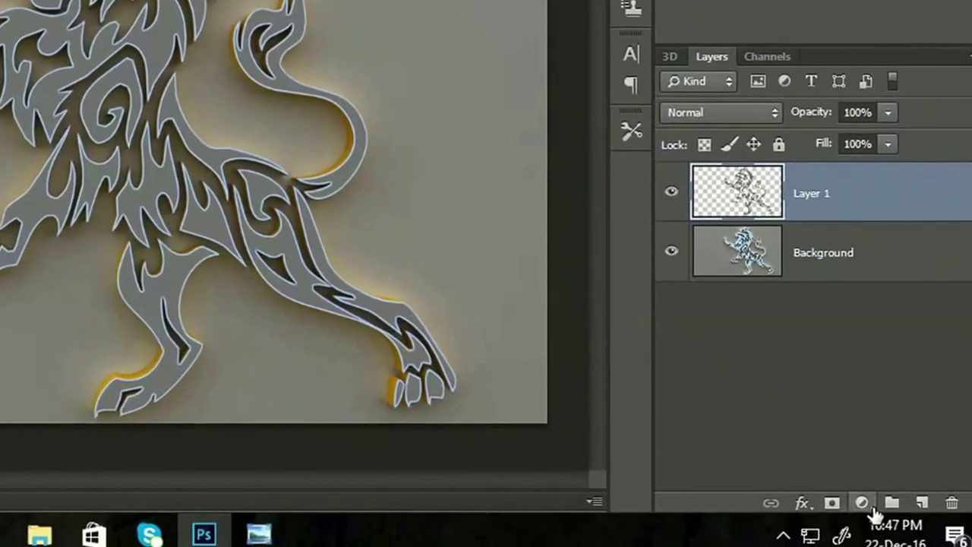
Add a Color Balance layer with midtones at Red +100 and Yellow -100, then select Layer 1
{"action": "left_click", "coordinate": [907, 544]}
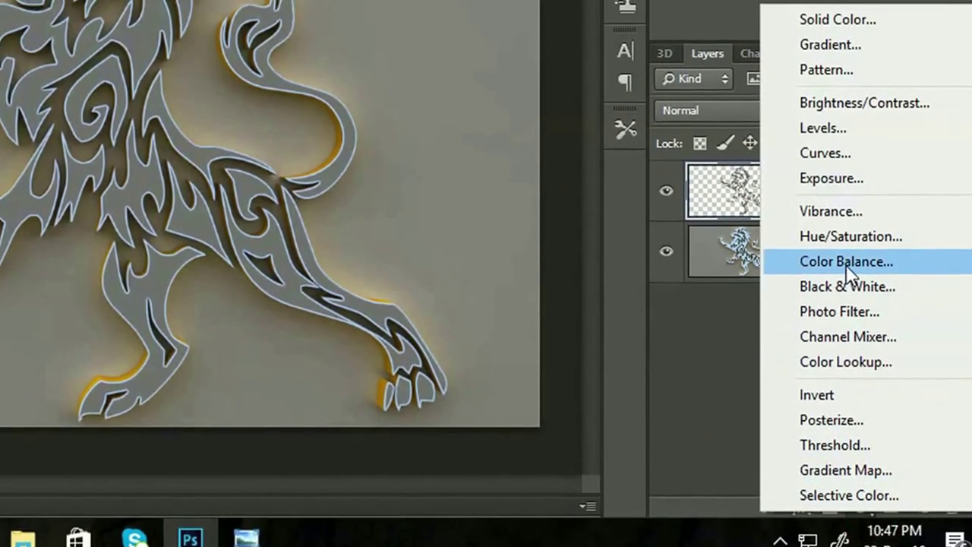
{"action": "left_click", "coordinate": [846, 262]}
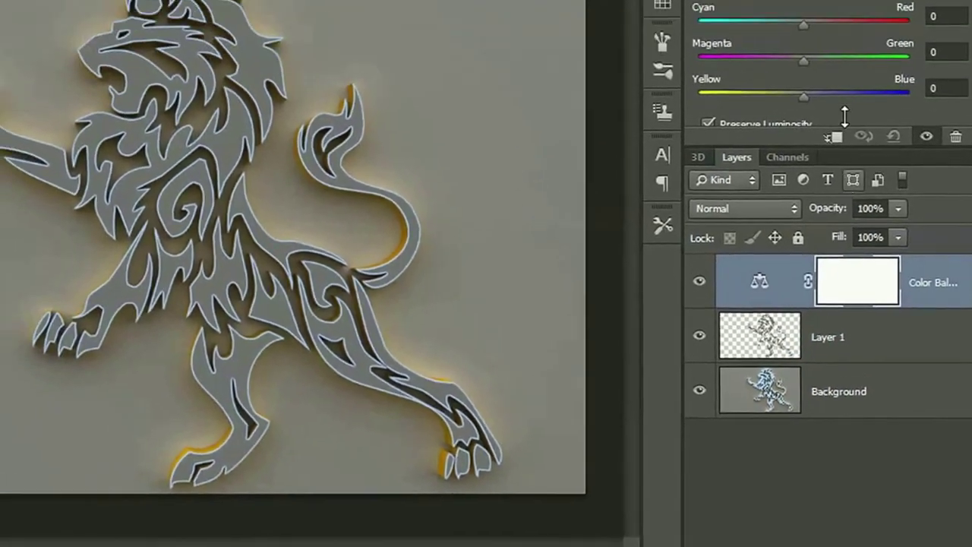
{"action": "left_click_drag", "start_coordinate": [828, 160], "coordinate": [906, 158]}
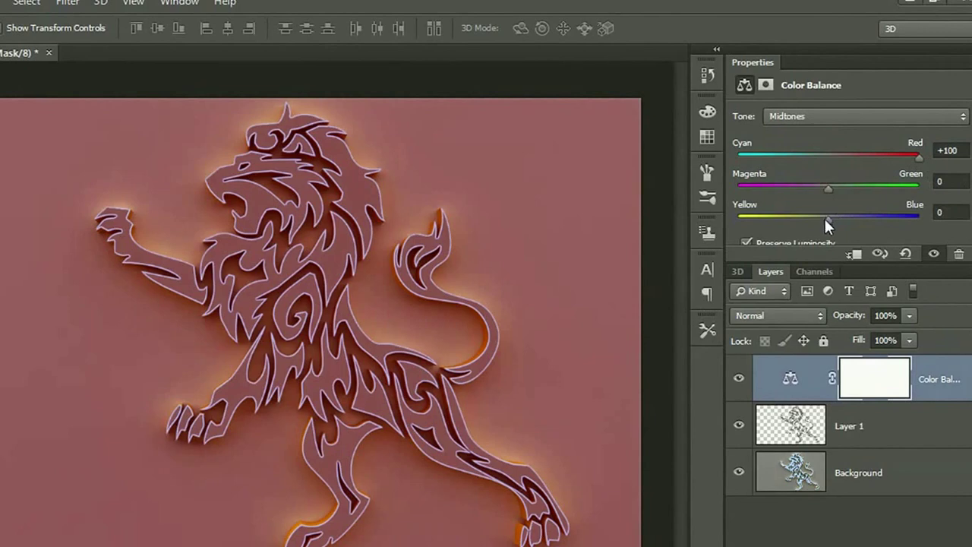
{"action": "left_click_drag", "start_coordinate": [828, 221], "coordinate": [723, 217]}
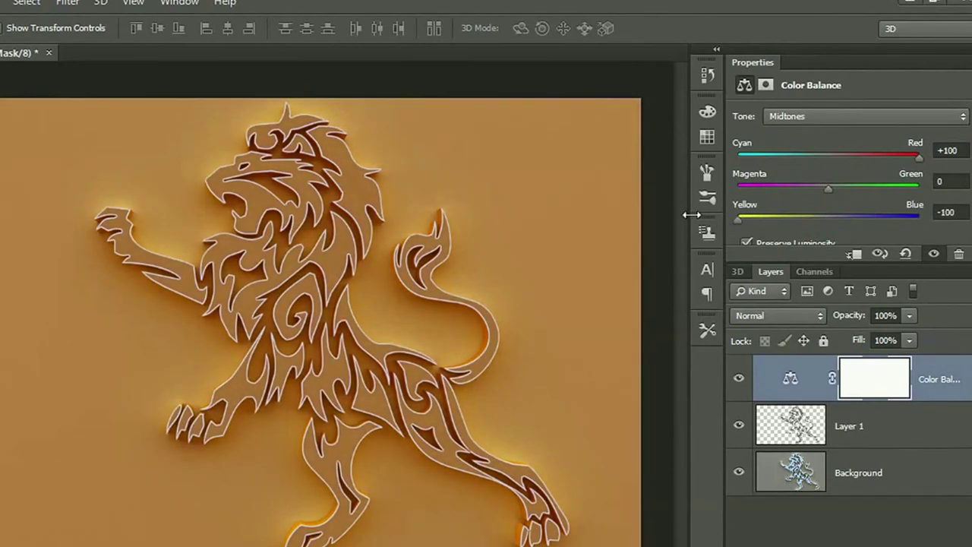
{"action": "left_click", "coordinate": [811, 420]}
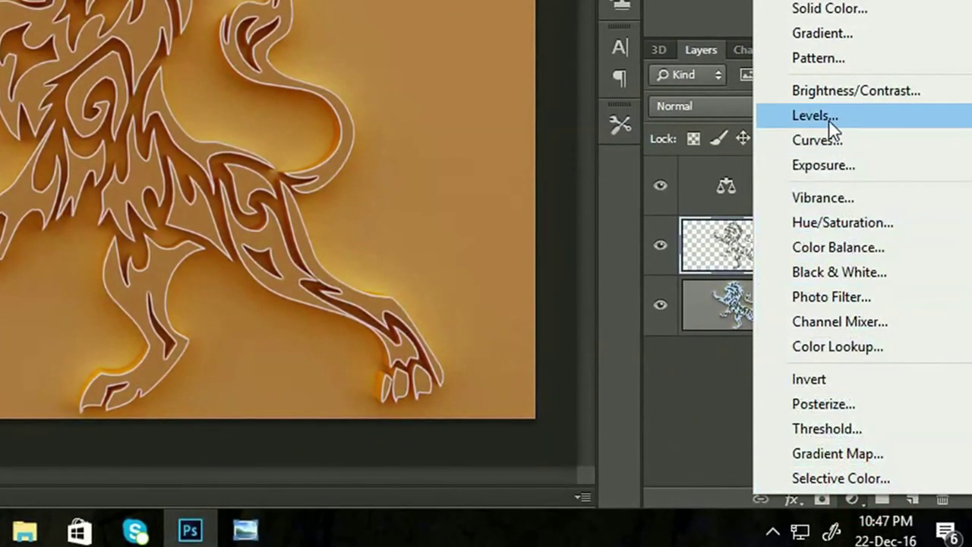
Add a Levels adjustment layer with input levels 25, 1.00 and 200
{"action": "left_click", "coordinate": [828, 117]}
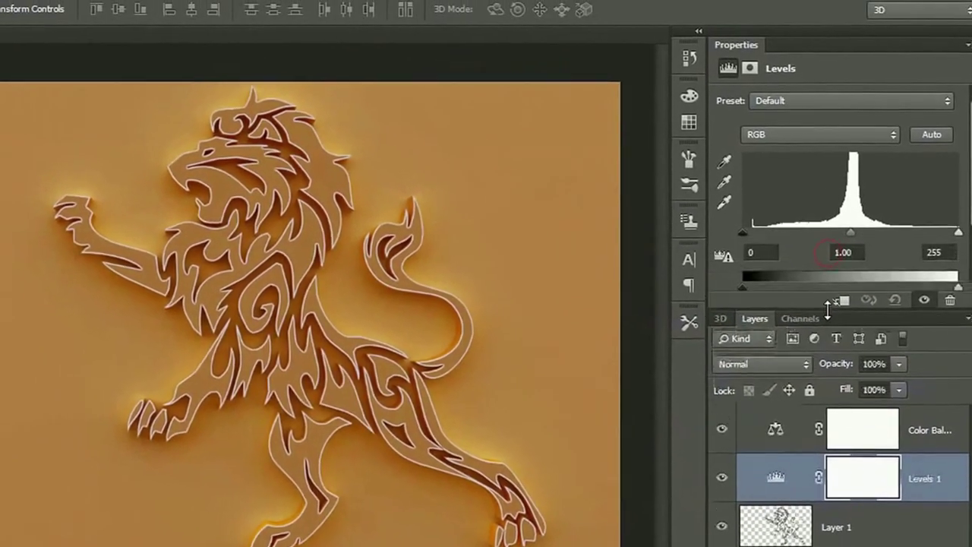
{"action": "left_click_drag", "start_coordinate": [828, 308], "coordinate": [823, 340]}
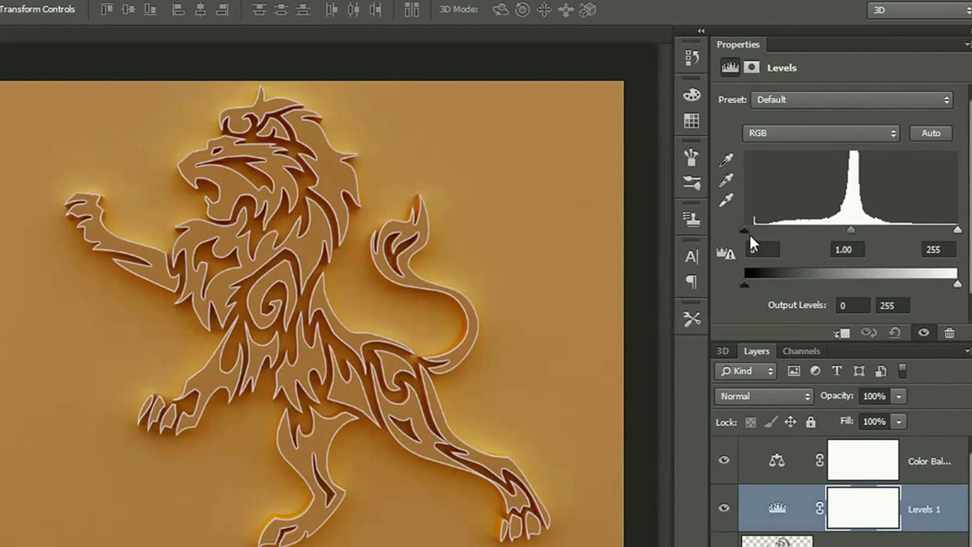
{"action": "left_click_drag", "start_coordinate": [746, 229], "coordinate": [764, 229]}
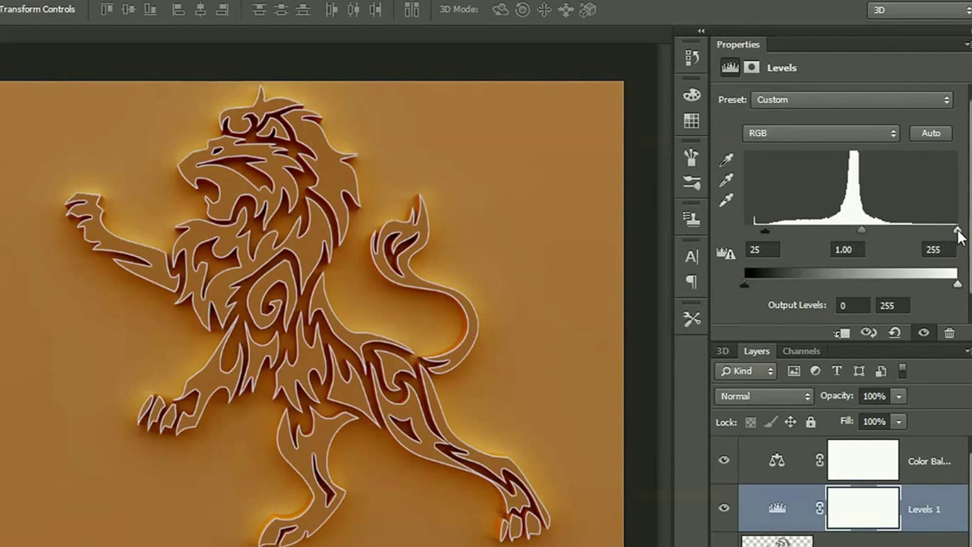
{"action": "left_click_drag", "start_coordinate": [951, 231], "coordinate": [918, 229]}
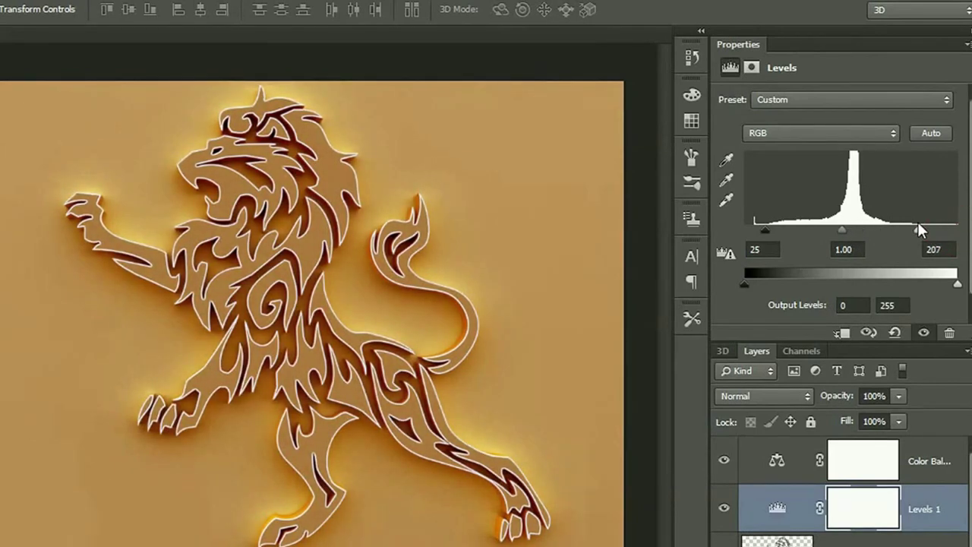
{"action": "left_click_drag", "start_coordinate": [918, 224], "coordinate": [911, 222]}
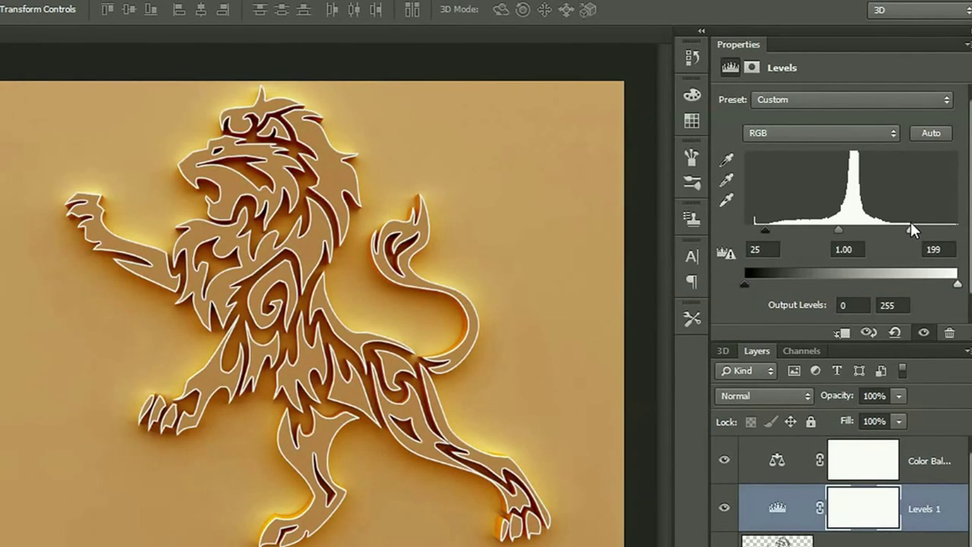
{"action": "scroll", "coordinate": [543, 380], "scroll_direction": "down", "scroll_amount": 2}
{"action": "scroll", "coordinate": [538, 393], "scroll_direction": "up", "scroll_amount": 1}
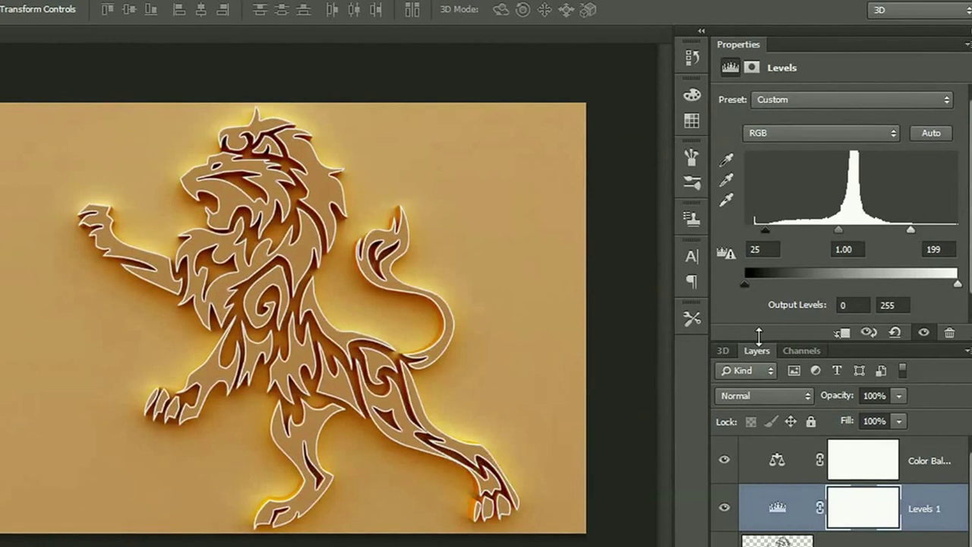
{"action": "left_click_drag", "start_coordinate": [911, 229], "coordinate": [913, 234]}
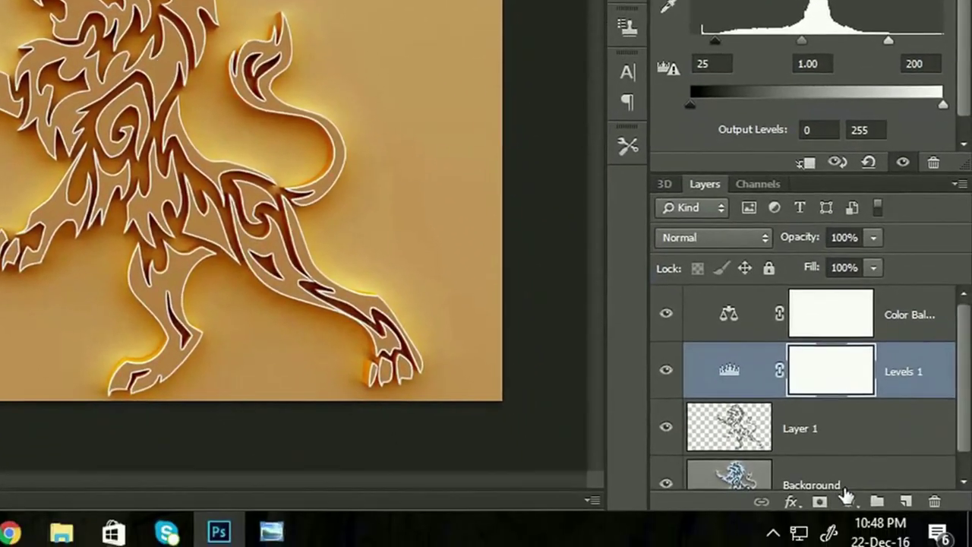
Add a Vibrance adjustment layer at Vibrance +50 with Saturation 0
{"action": "left_click", "coordinate": [848, 496]}
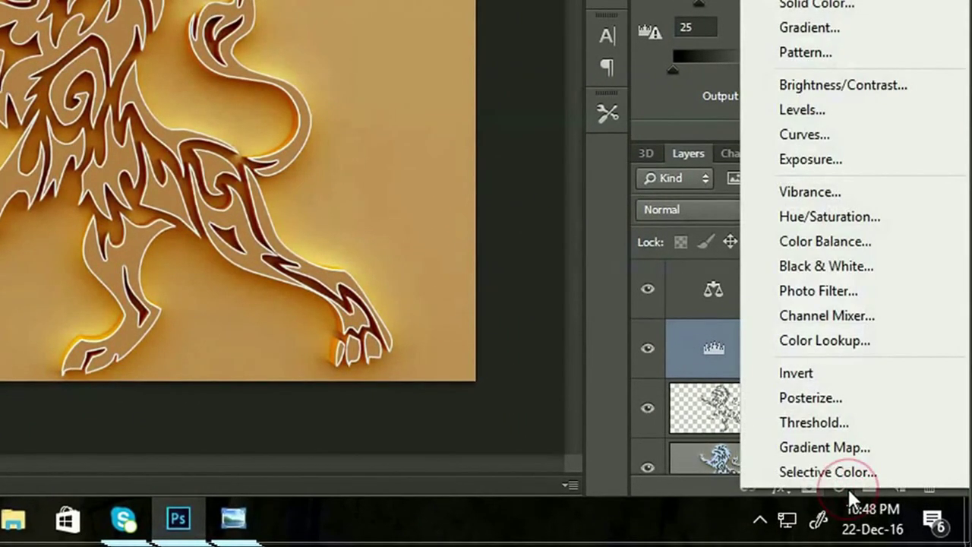
{"action": "left_click", "coordinate": [811, 193]}
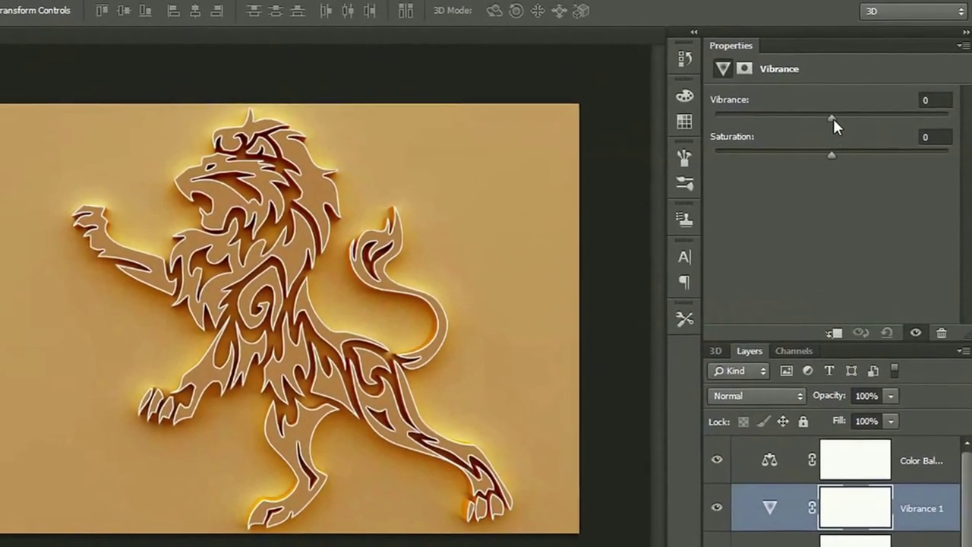
{"action": "left_click_drag", "start_coordinate": [835, 115], "coordinate": [892, 121]}
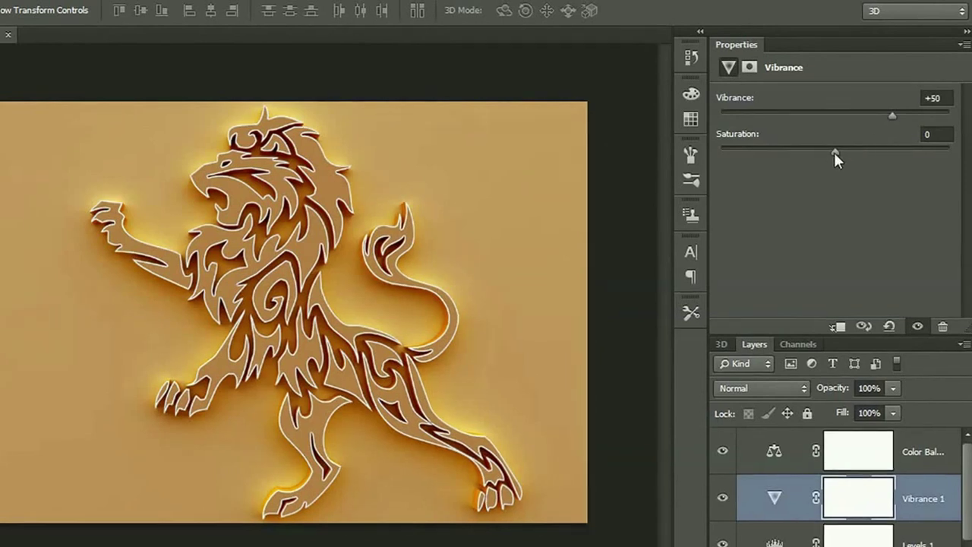
{"action": "mouse_move", "coordinate": [834, 152]}
{"action": "left_mouse_down"}
{"action": "mouse_move", "coordinate": [850, 152]}
{"action": "mouse_move", "coordinate": [833, 160]}
{"action": "left_mouse_up"}
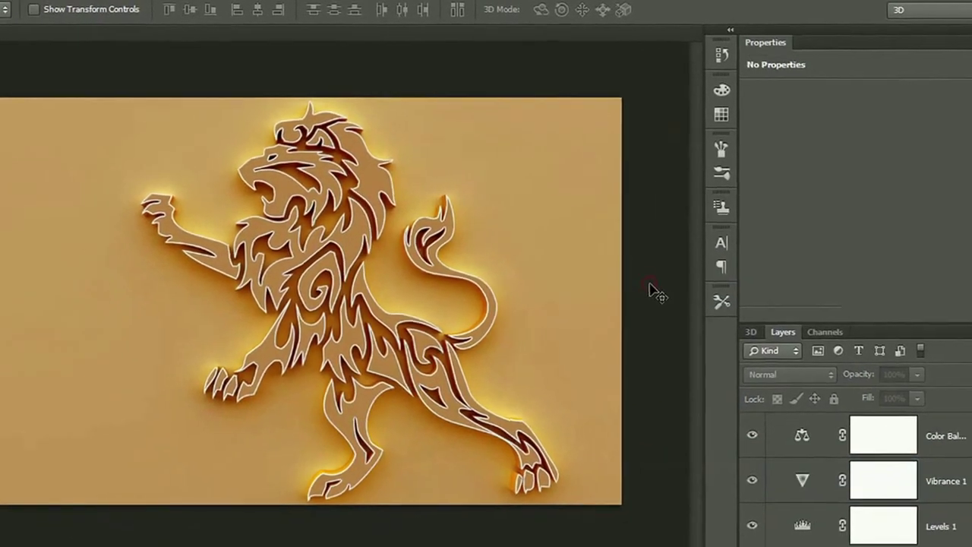
Hide all panels and deselect the layer to show the finished gold lion
{"action": "key", "text": "Tab"}
{"action": "left_click", "coordinate": [679, 283]}
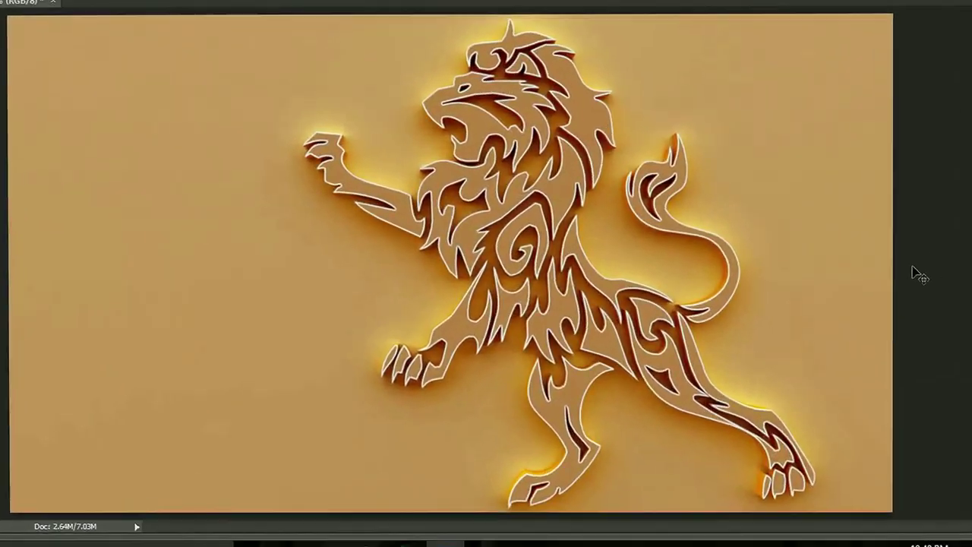